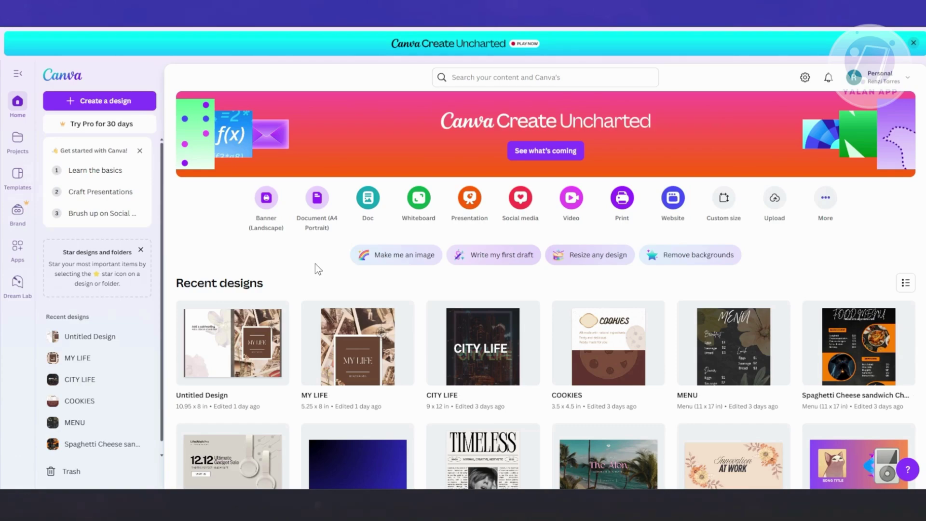
# Create a new Football Jersey design by searching the design types for JERSEY.
pyautogui.click(138, 106)
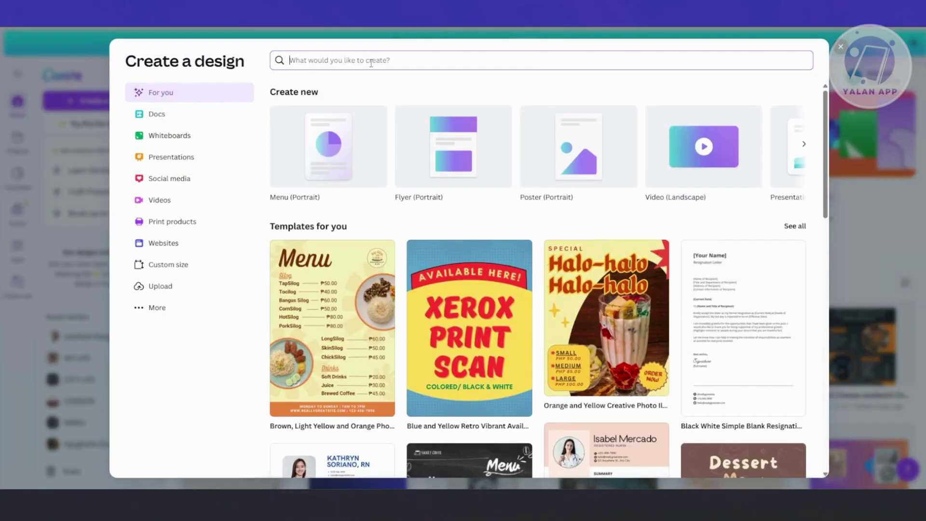
pyautogui.write('JERSEY')
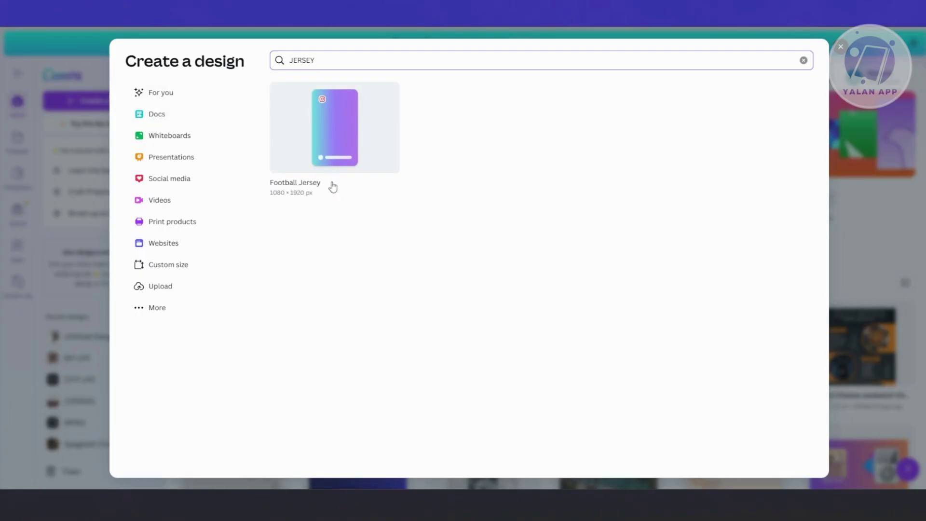
pyautogui.click(283, 138)
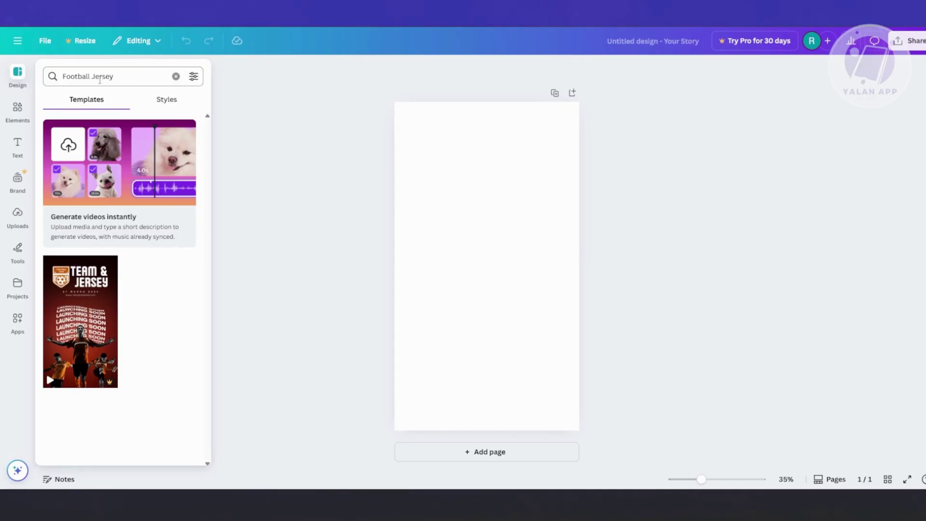
# Shorten the template search from Football Jersey to Jersey and run it.
pyautogui.moveTo(100, 80); pyautogui.dragTo(19, 84)
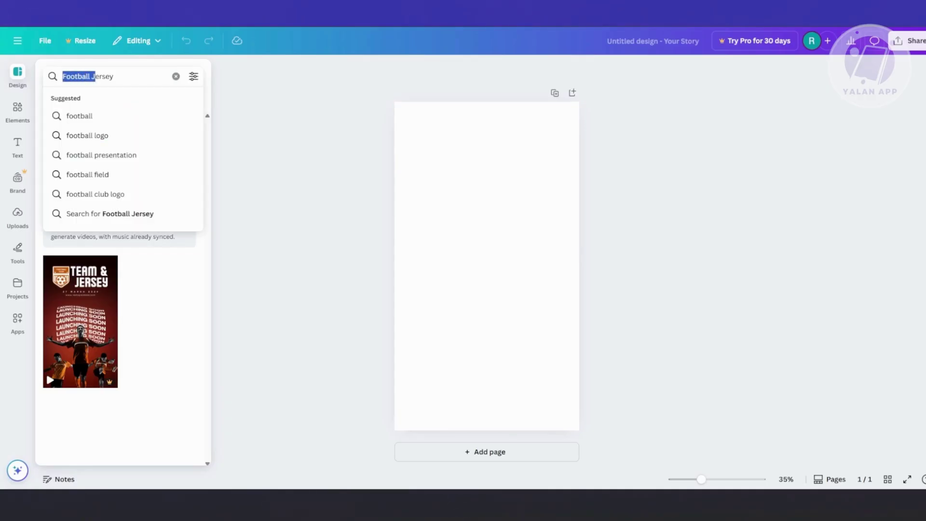
pyautogui.press('BackSpace')
pyautogui.press('Return')
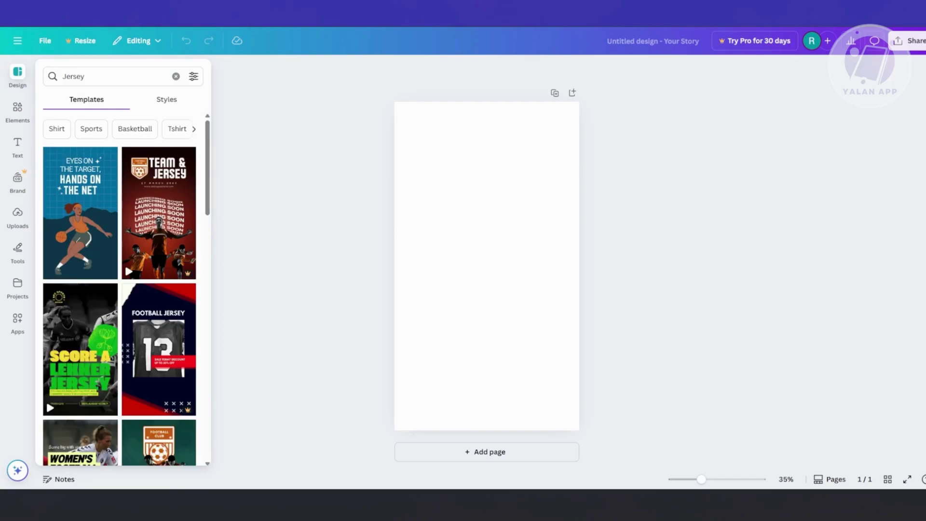
# Look through the Jersey template results and check which ones require Pro.
pyautogui.scroll(-4, 144, 290)
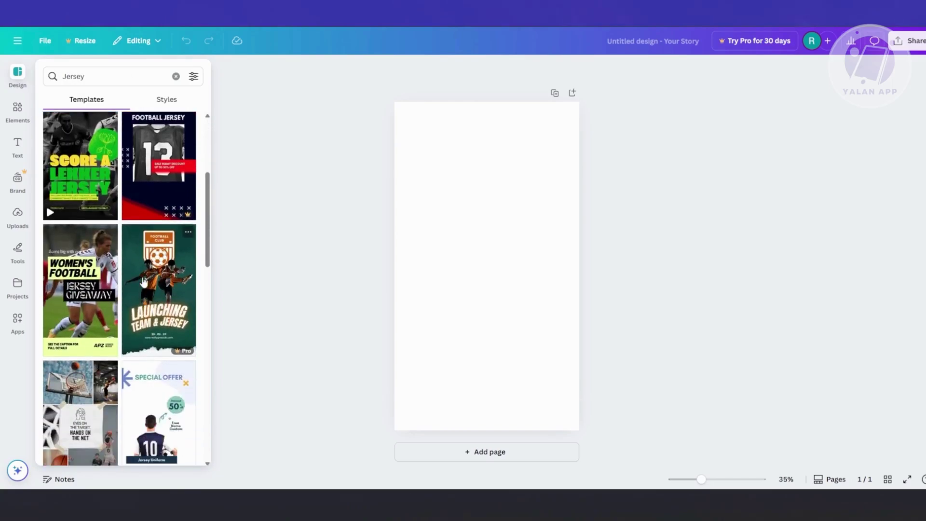
pyautogui.scroll(-3, 144, 281)
pyautogui.scroll(-4, 141, 277)
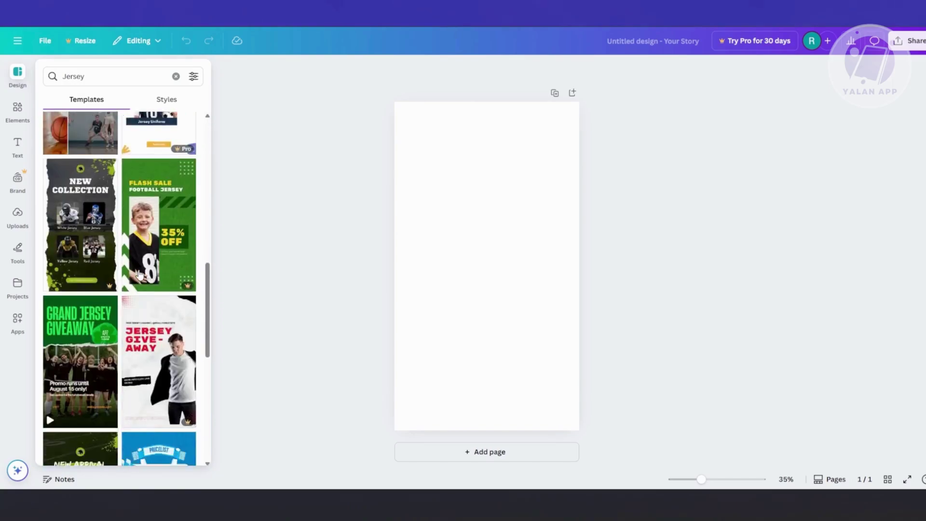
pyautogui.scroll(-8, 139, 275)
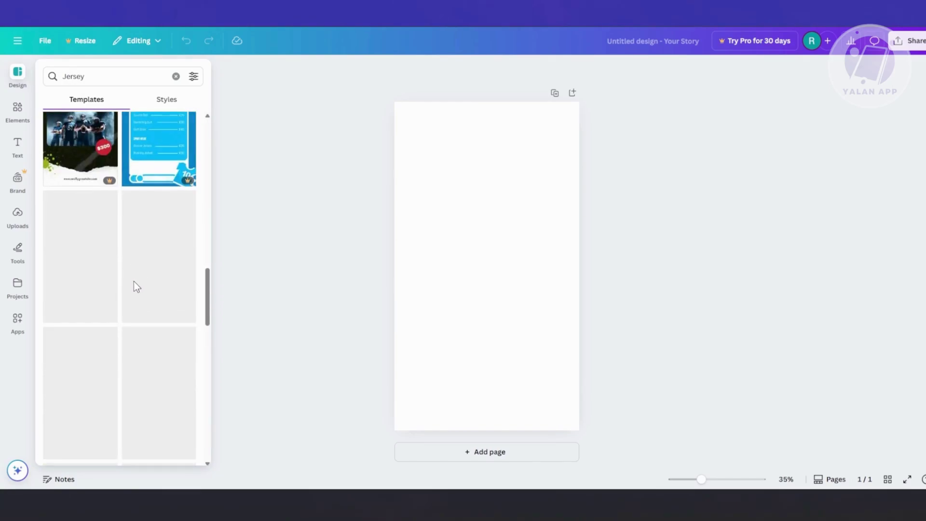
pyautogui.scroll(-1, 134, 290)
pyautogui.scroll(-12, 130, 307)
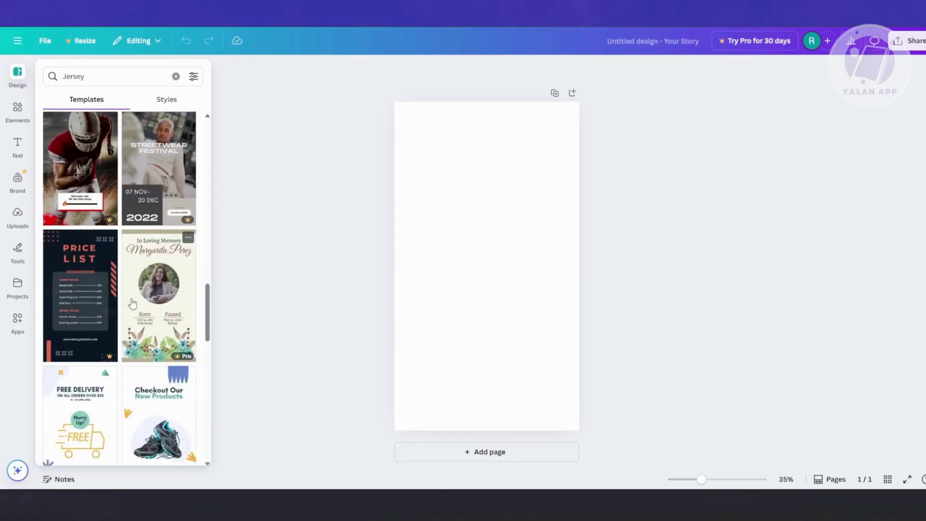
pyautogui.scroll(-4, 124, 312)
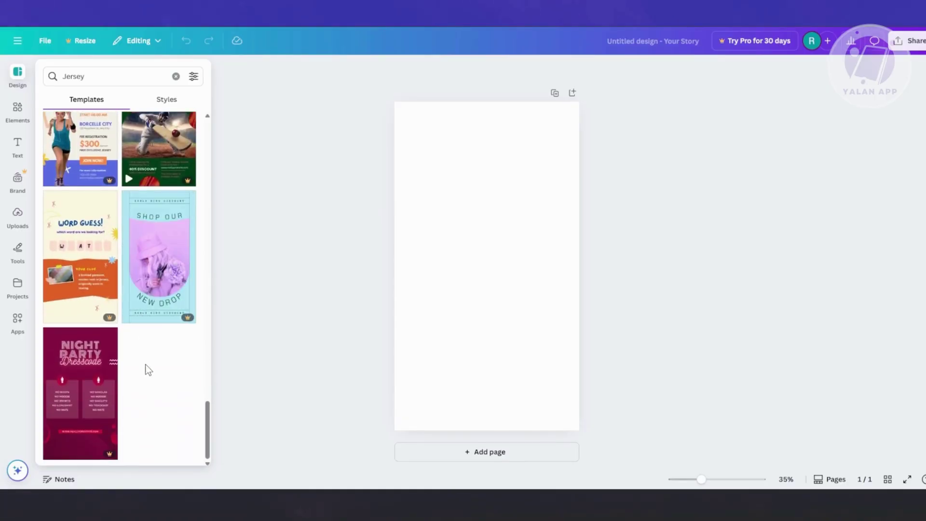
pyautogui.scroll(8, 156, 338)
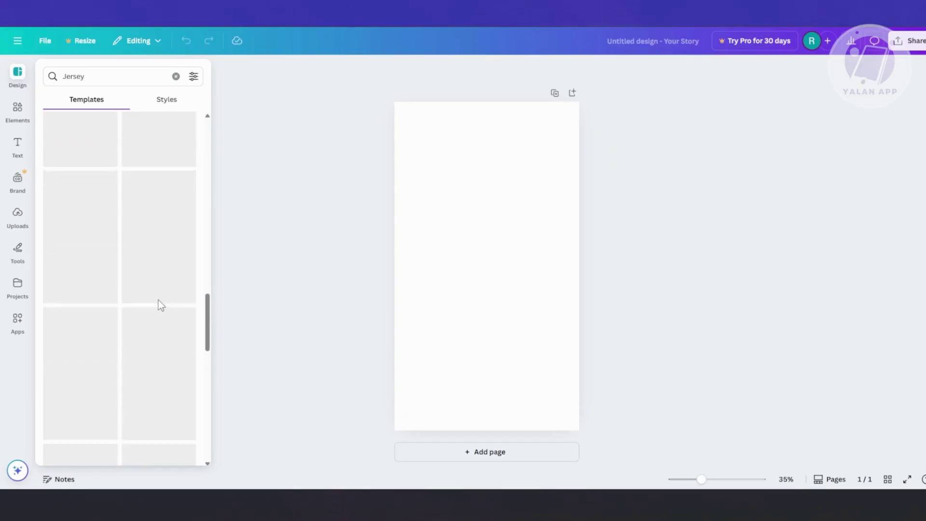
pyautogui.scroll(6, 130, 309)
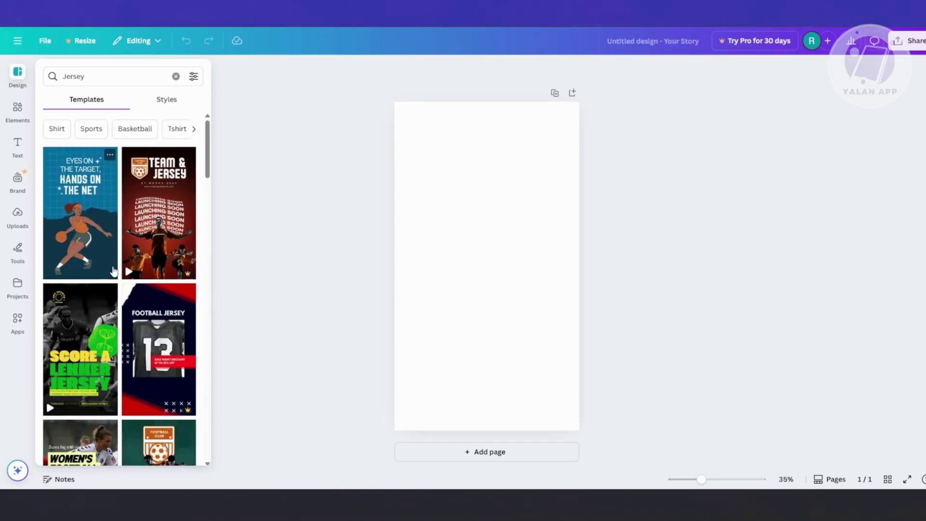
pyautogui.scroll(-4, 136, 215)
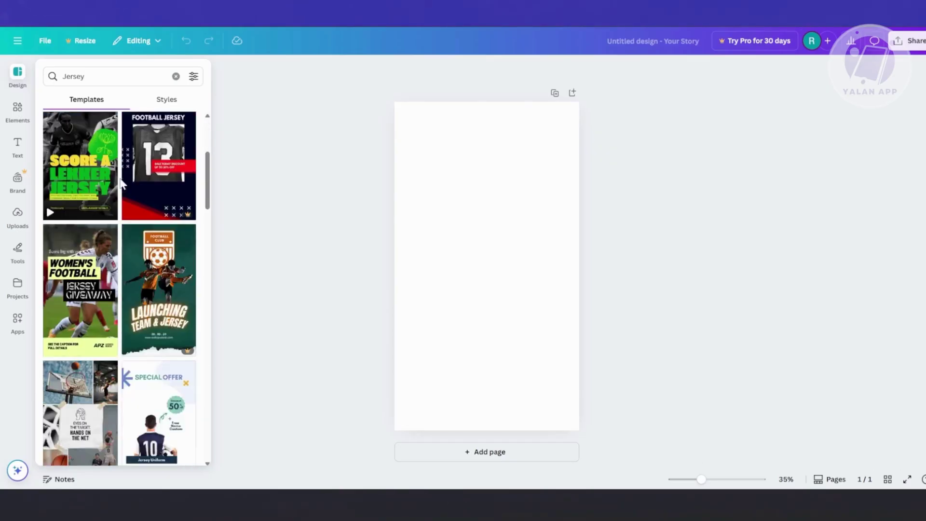
pyautogui.scroll(1, 130, 222)
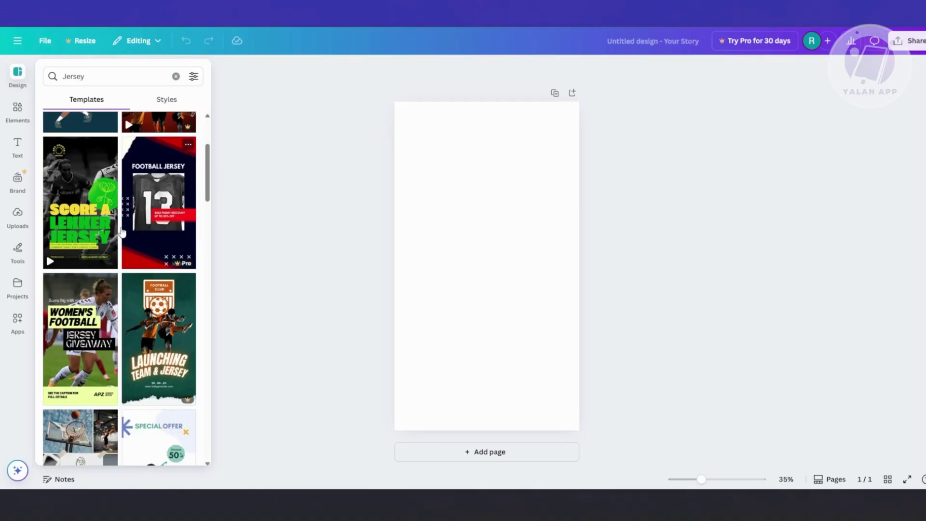
pyautogui.scroll(3, 121, 230)
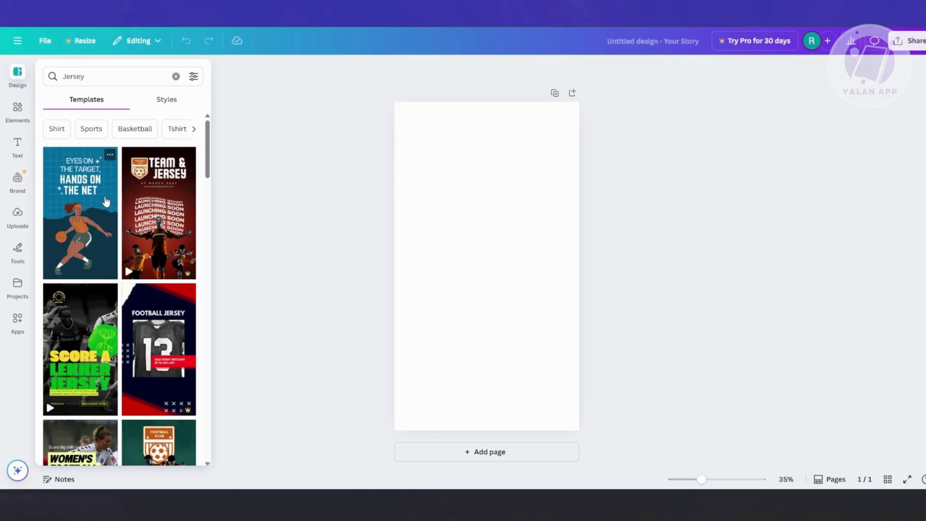
pyautogui.scroll(-3, 164, 217)
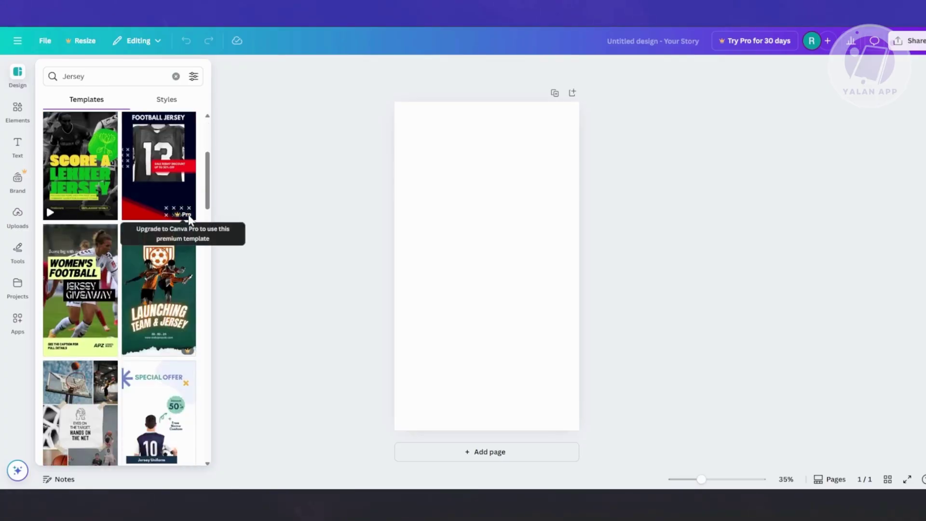
pyautogui.scroll(5, 187, 219)
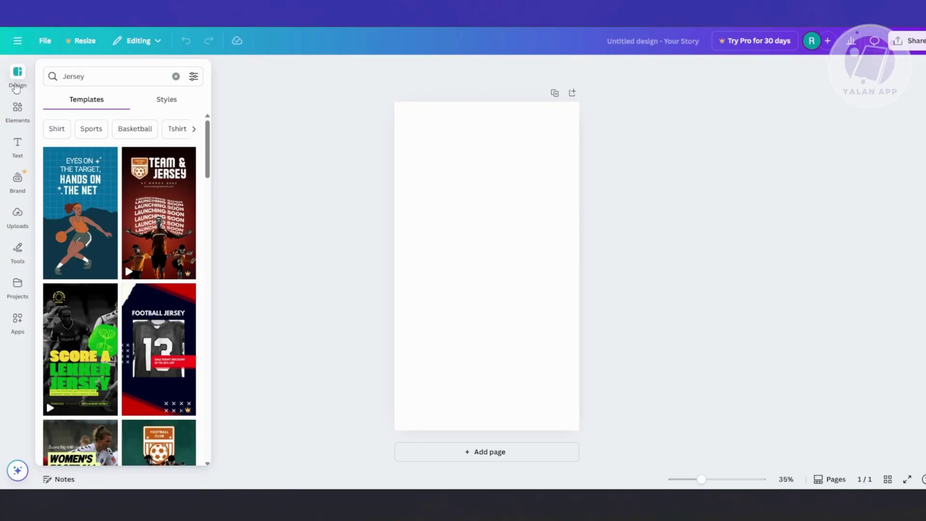
# Create a new custom-size design 15 in wide and 15 in high.
pyautogui.click(18, 41)
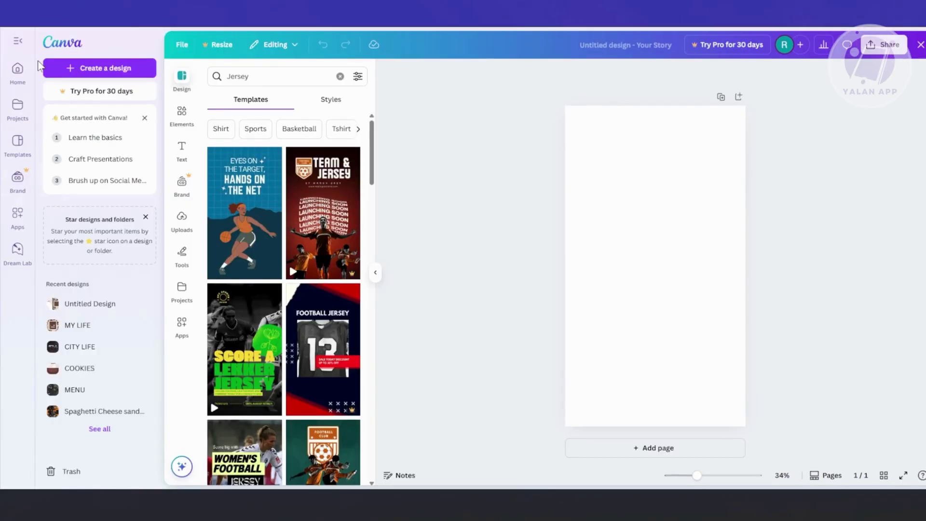
pyautogui.click(97, 68)
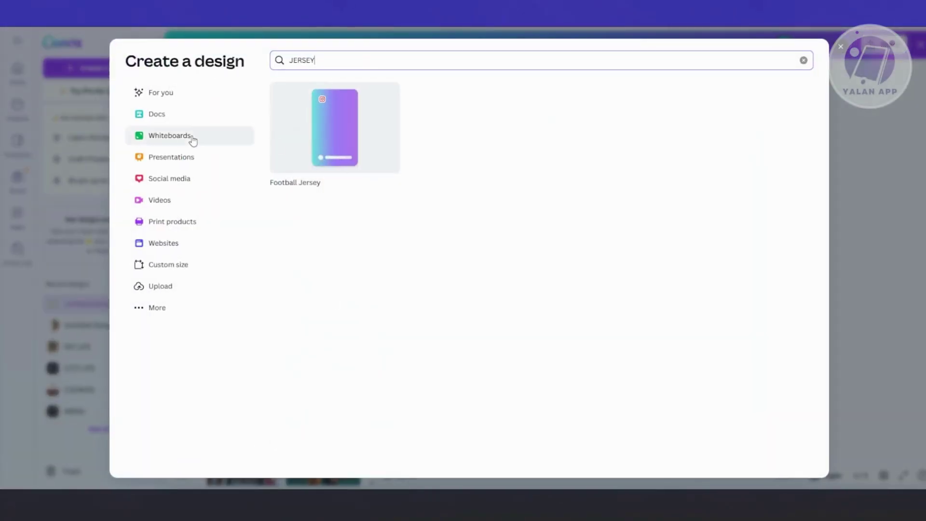
pyautogui.click(804, 60)
pyautogui.click(152, 266)
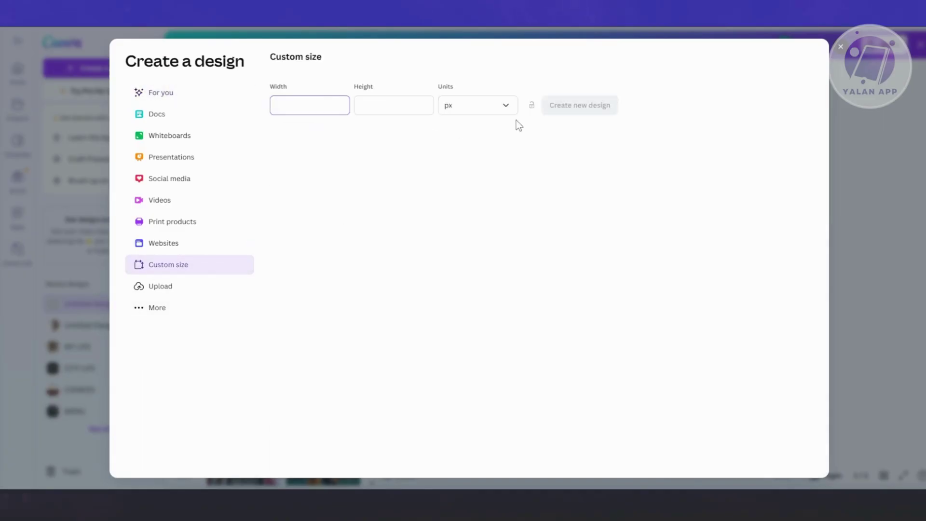
pyautogui.click(507, 105)
pyautogui.click(469, 151)
pyautogui.click(341, 102)
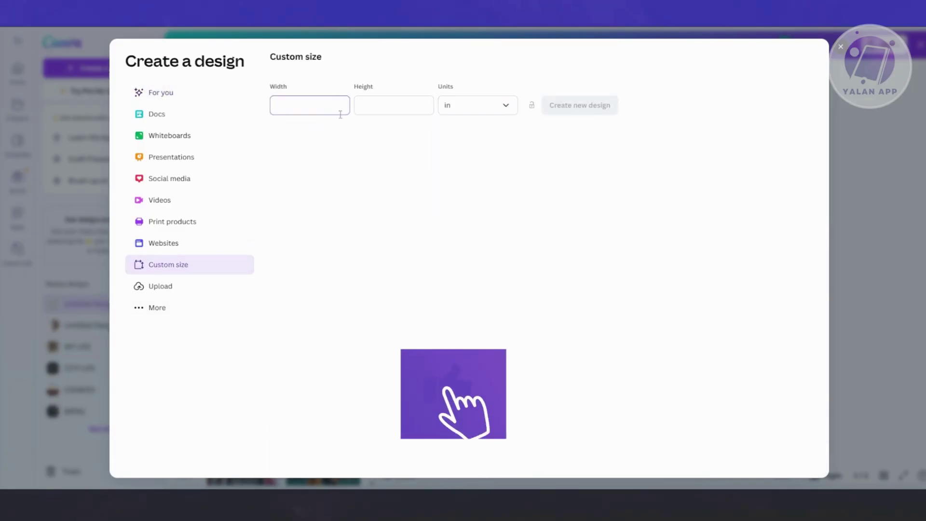
pyautogui.write('15')
pyautogui.click(389, 108)
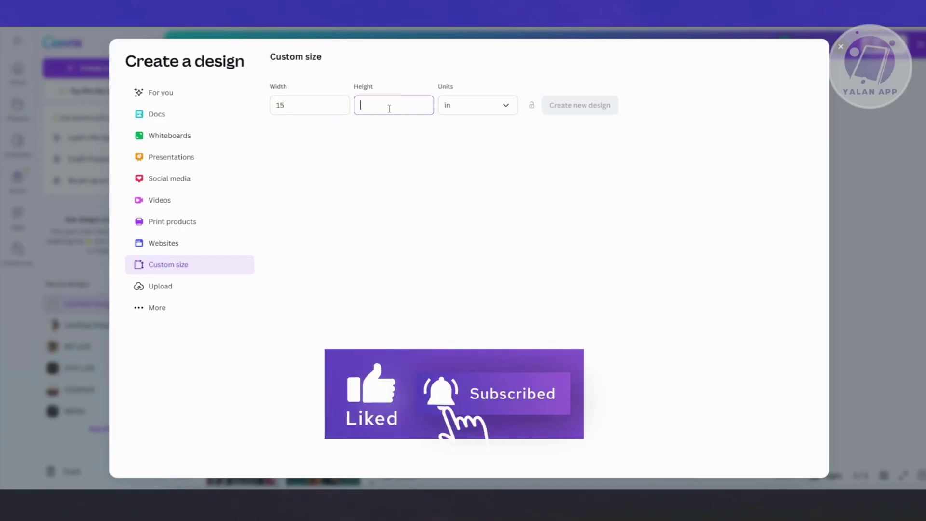
pyautogui.write('15')
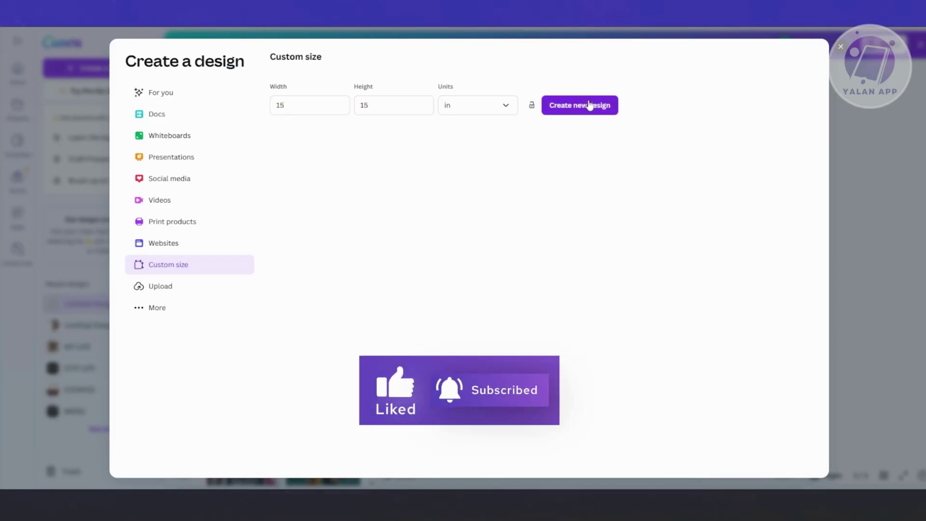
pyautogui.click(589, 105)
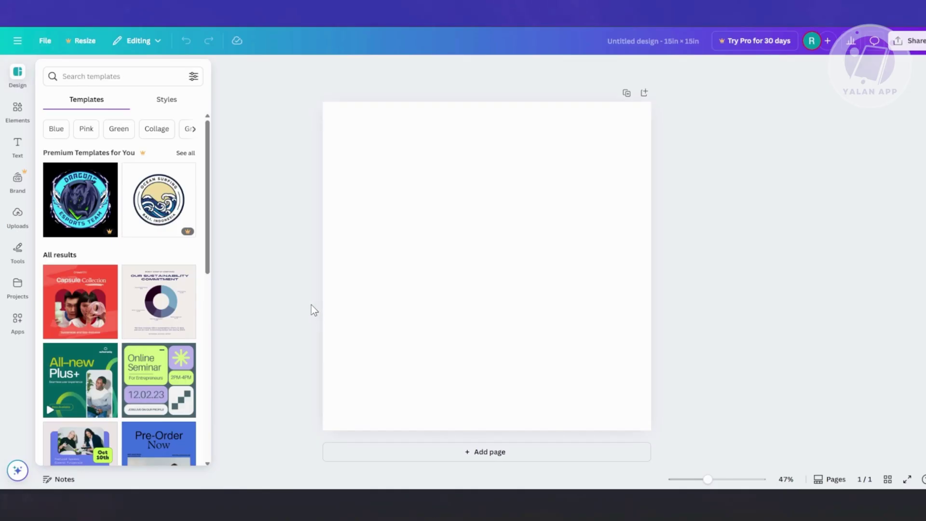
# Search the templates for LOGO and apply the round orange Borcelle Adventure mountain badge to the blank page.
pyautogui.scroll(-3, 128, 248)
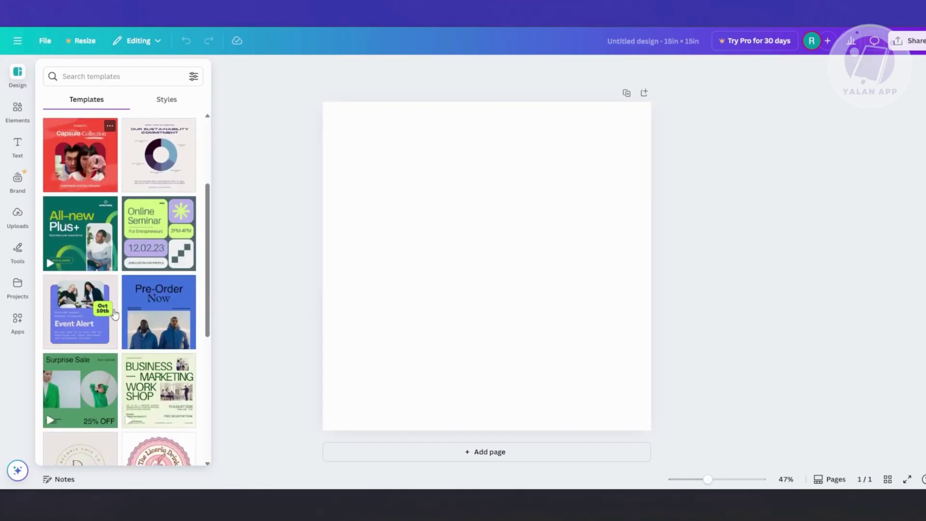
pyautogui.scroll(3, 127, 248)
pyautogui.click(126, 75)
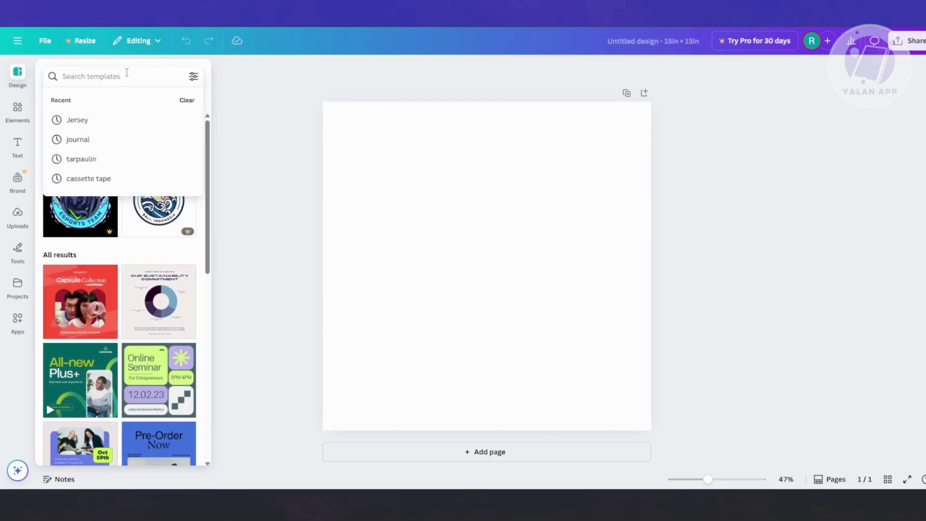
pyautogui.write('LOGO')
pyautogui.press('Return')
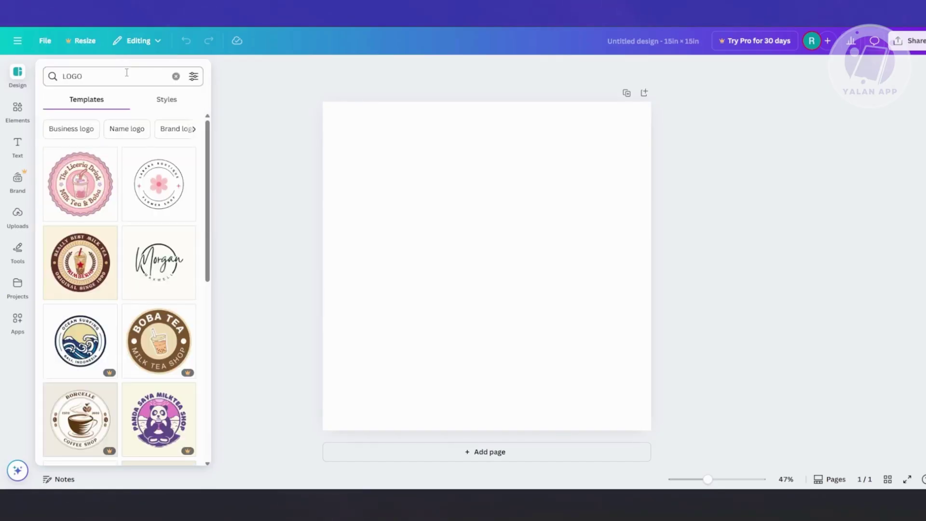
pyautogui.scroll(-8, 177, 358)
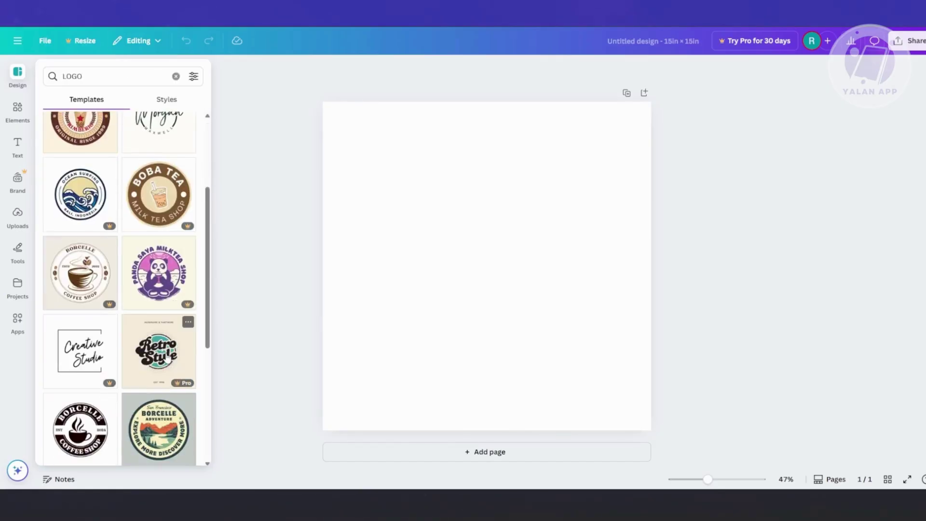
pyautogui.scroll(-2, 176, 353)
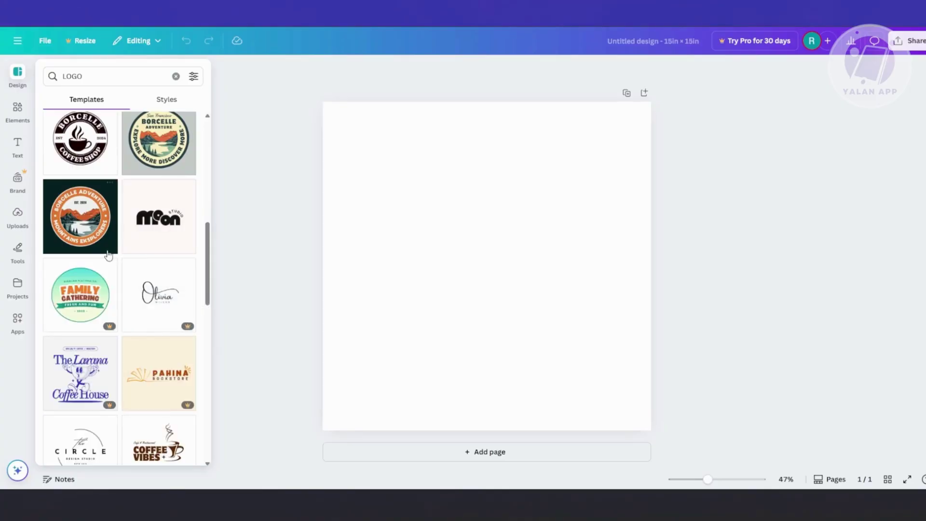
pyautogui.moveTo(89, 232); pyautogui.dragTo(401, 192)
# Change the page background behind the badge to solid white.
pyautogui.click(617, 147)
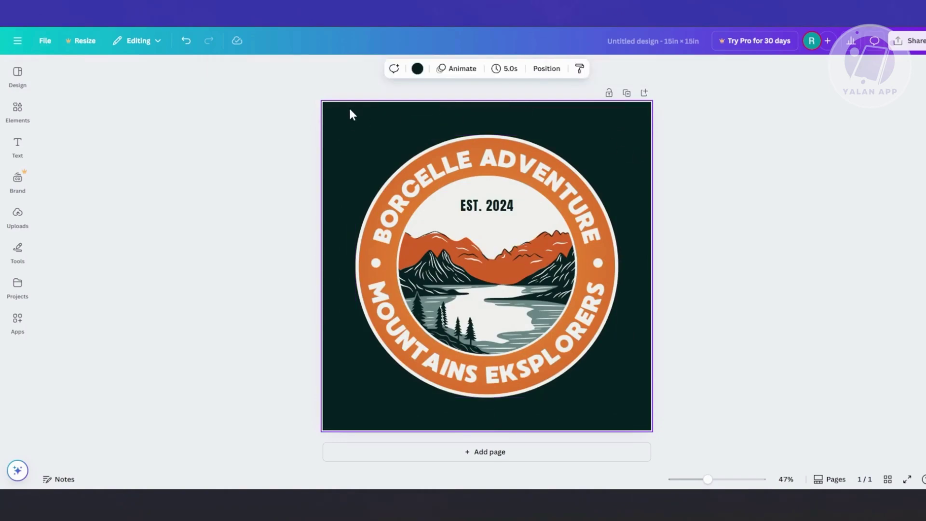
pyautogui.click(418, 69)
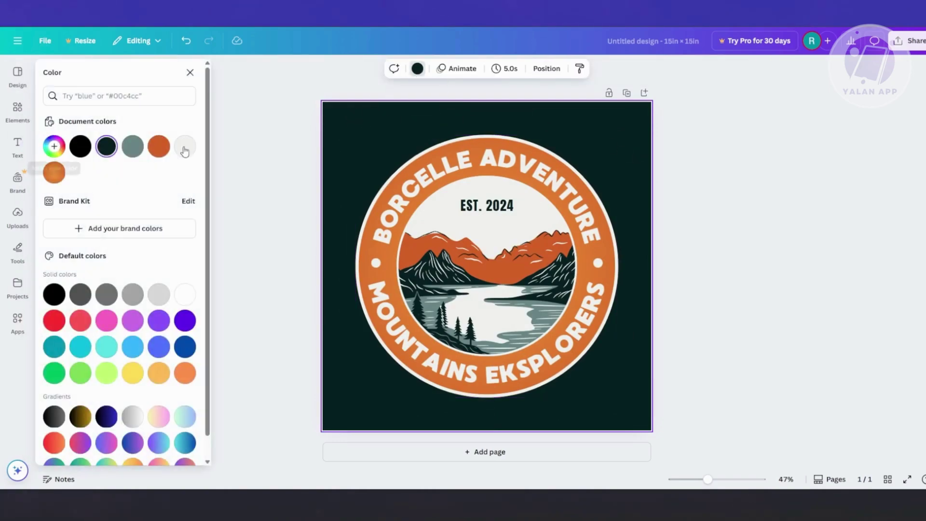
pyautogui.click(184, 294)
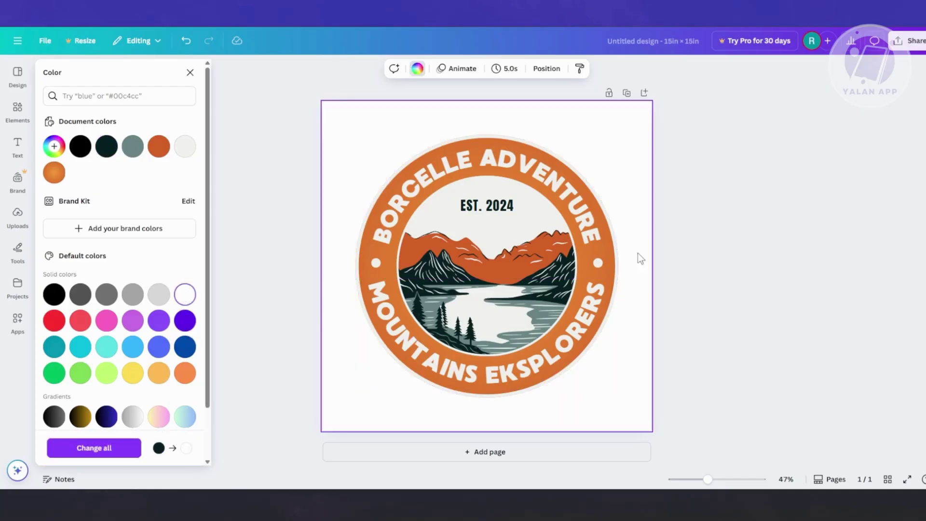
pyautogui.press('Escape')
# Check the badge's curved BORCELLE ADVENTURE and MOUNTAINS EKSPLORERS texts by selecting each one.
pyautogui.click(409, 192)
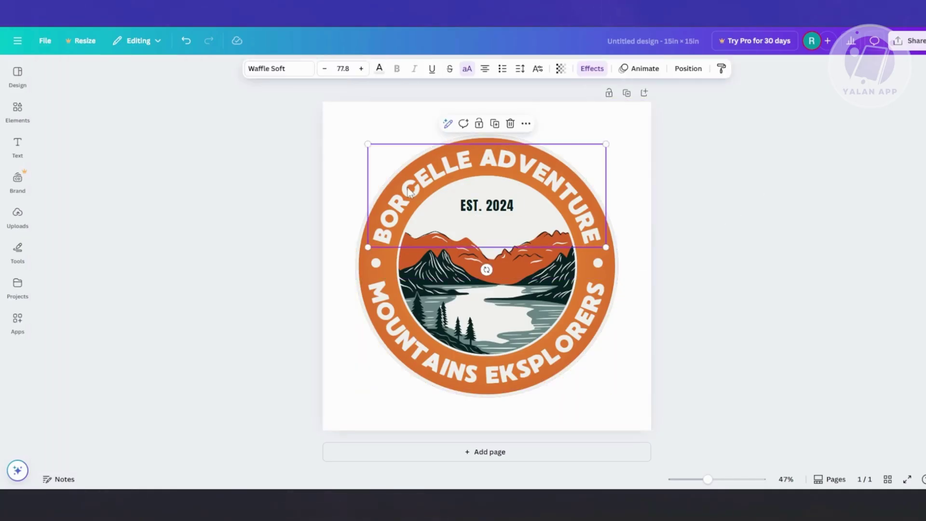
pyautogui.doubleClick(467, 173)
pyautogui.click(817, 216)
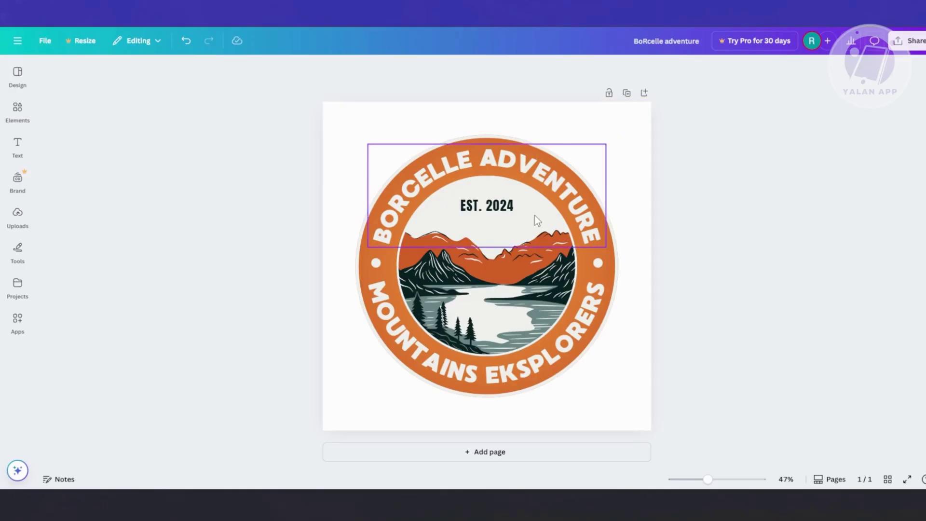
pyautogui.click(594, 386)
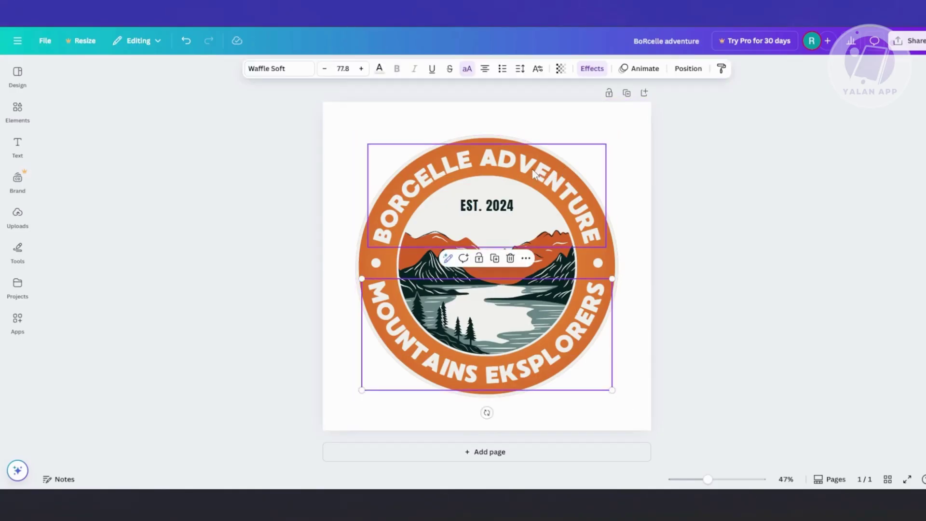
pyautogui.click(373, 152)
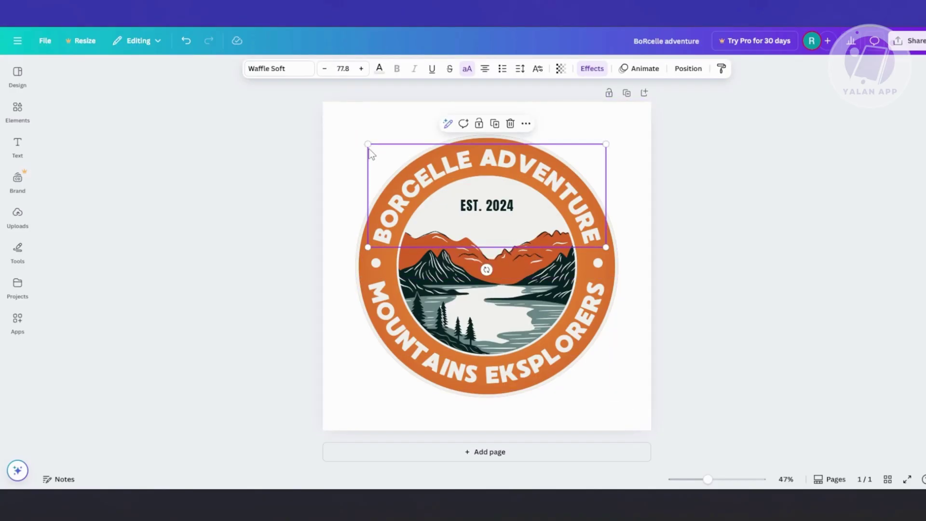
pyautogui.moveTo(354, 132); pyautogui.dragTo(405, 161)
pyautogui.hotkey('ctrl', 'z')
pyautogui.click(631, 425)
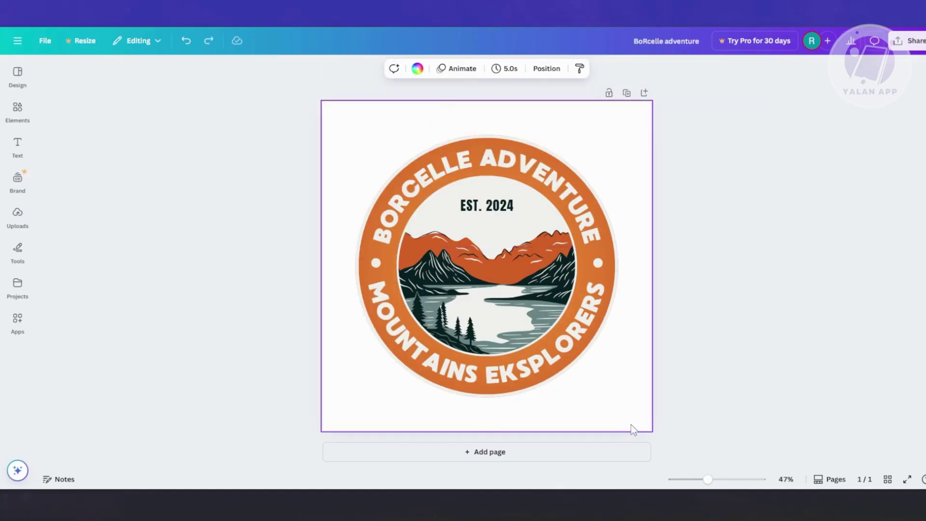
pyautogui.click(652, 432)
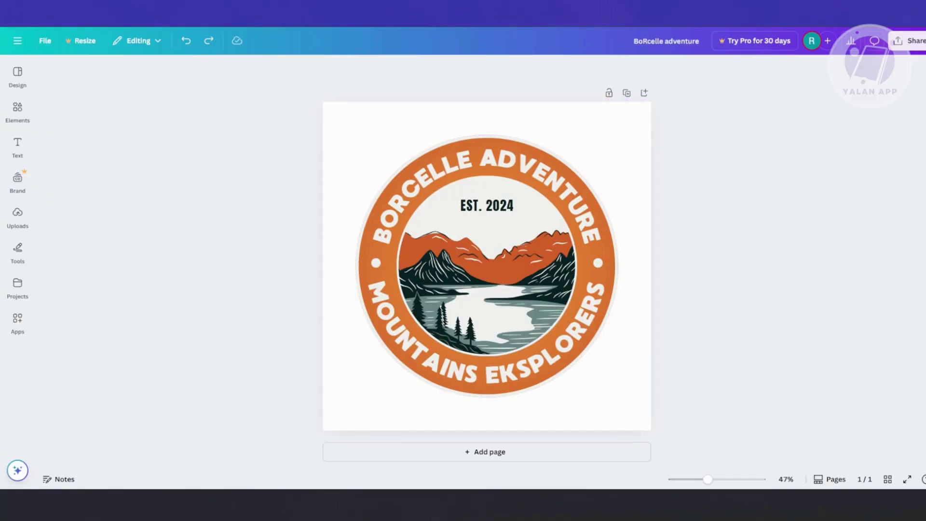
# Check all the badge elements by selecting them together, and look through the available page background colors.
pyautogui.moveTo(351, 408); pyautogui.dragTo(622, 131)
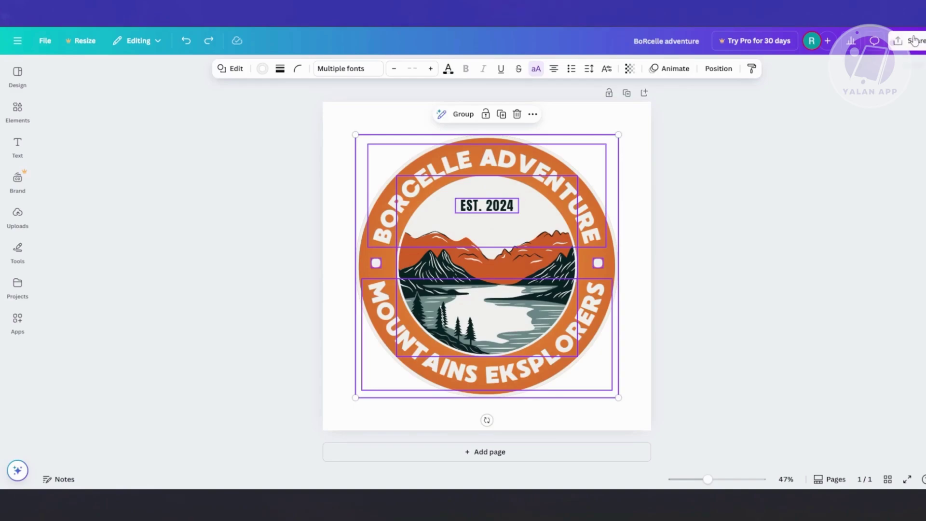
pyautogui.click(632, 114)
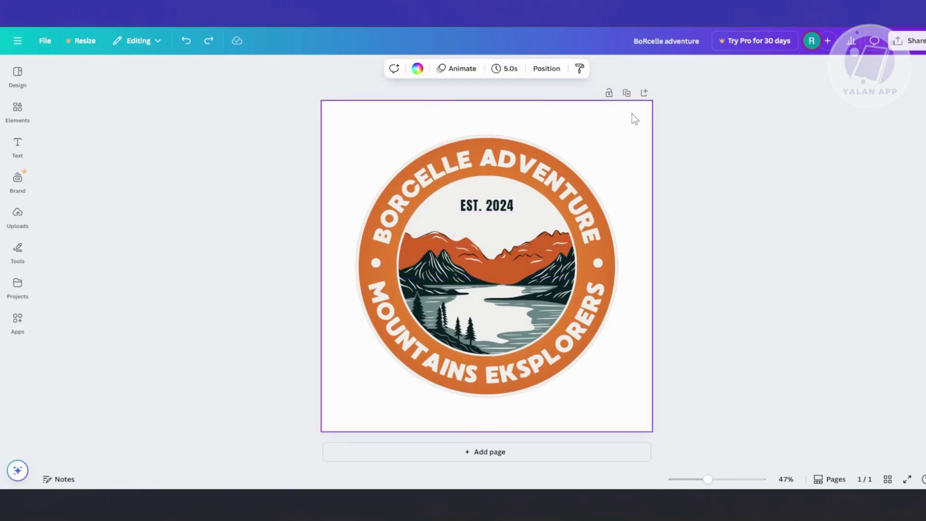
pyautogui.click(418, 70)
pyautogui.scroll(-1, 145, 237)
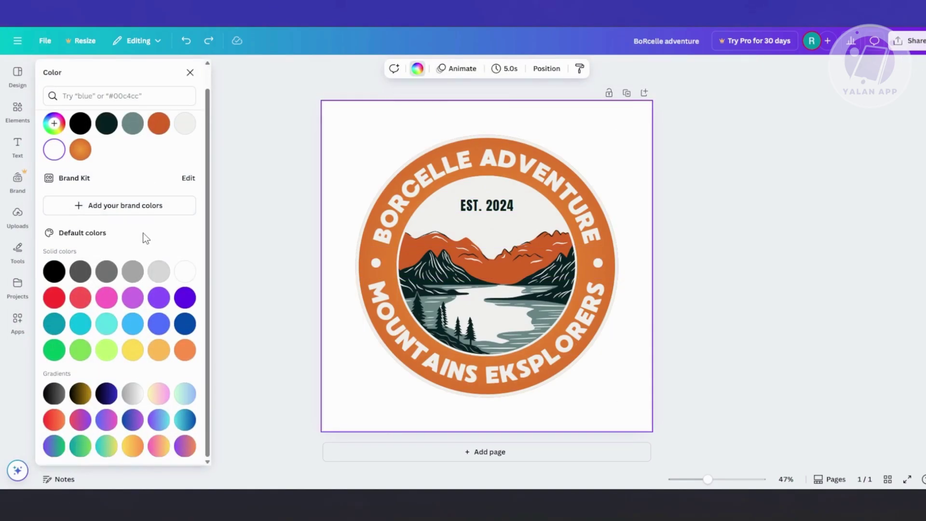
pyautogui.scroll(1, 184, 271)
pyautogui.hotkey('ctrl', 'alt', 'c')
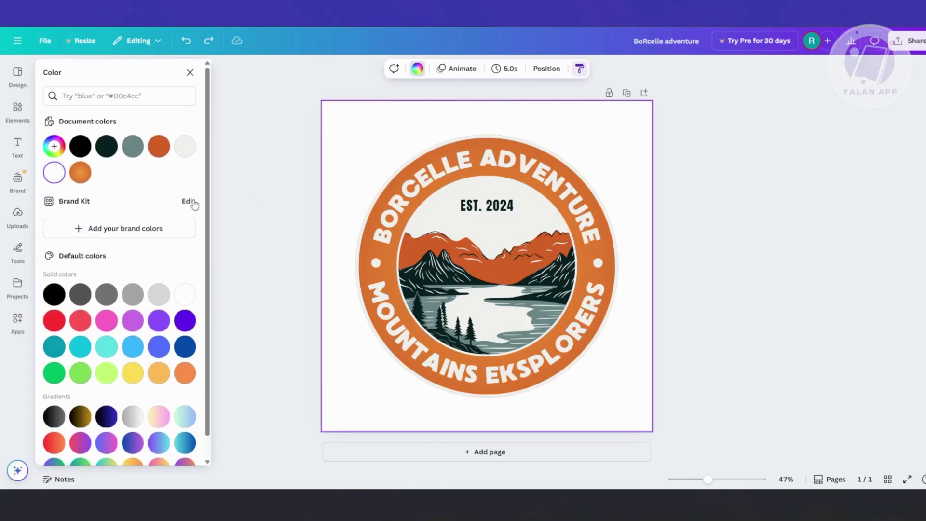
# Download the finished badge design as a PNG file.
pyautogui.click(919, 42)
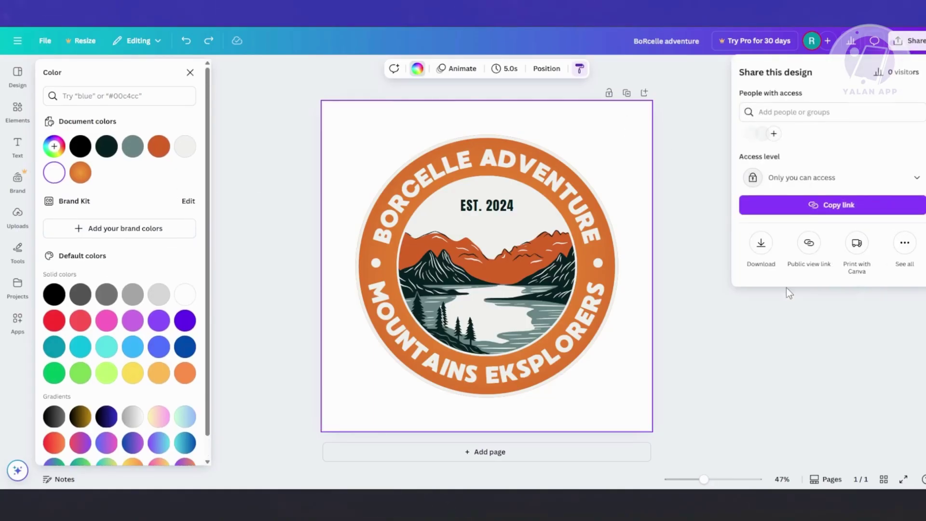
pyautogui.click(757, 248)
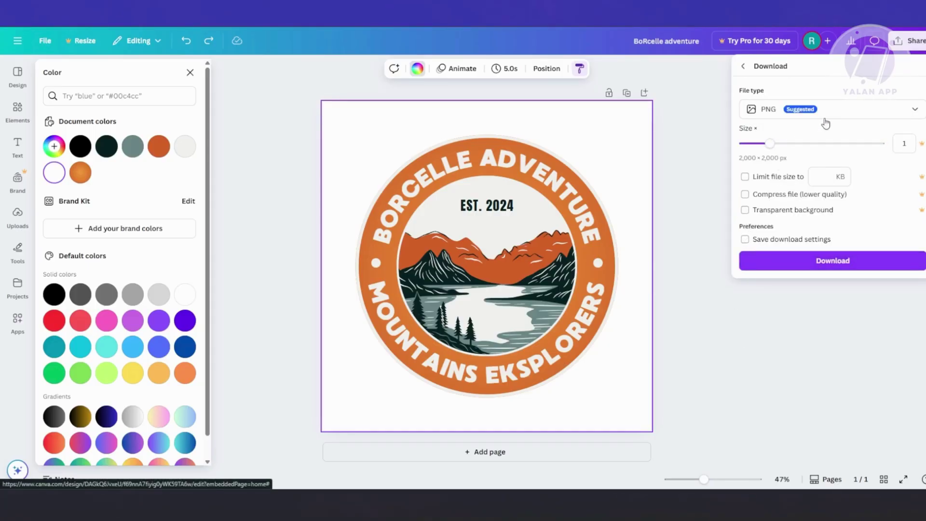
pyautogui.click(835, 262)
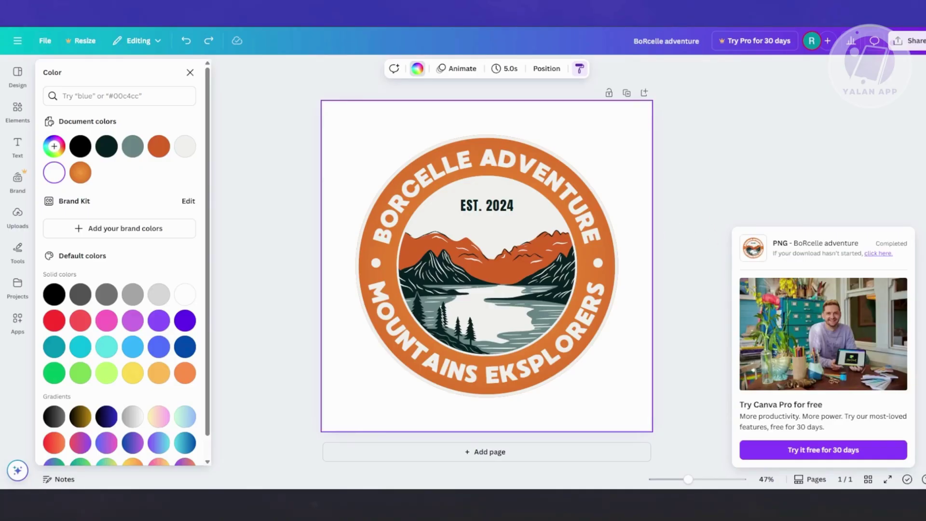
# Switch to Printify and dismiss the EU selling confirmation without choosing an option.
pyautogui.hotkey('ctrl', 'Tab')
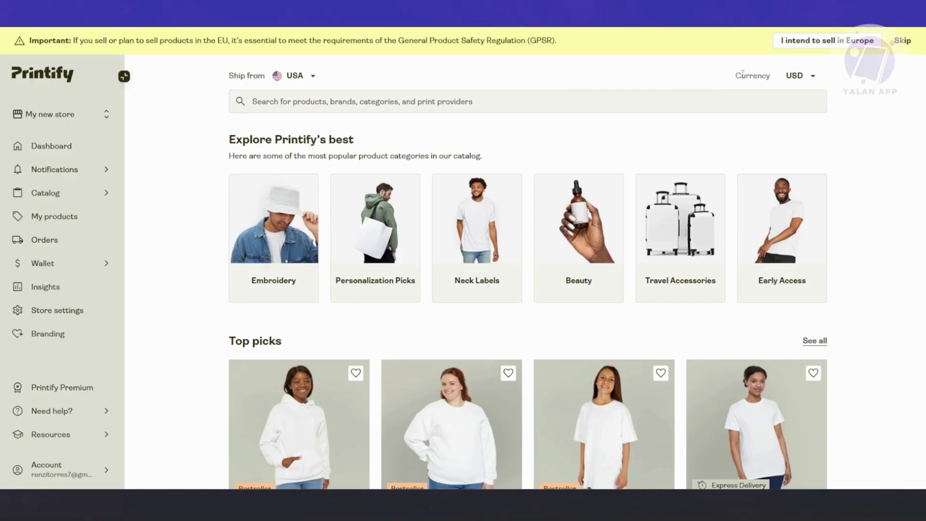
pyautogui.click(903, 41)
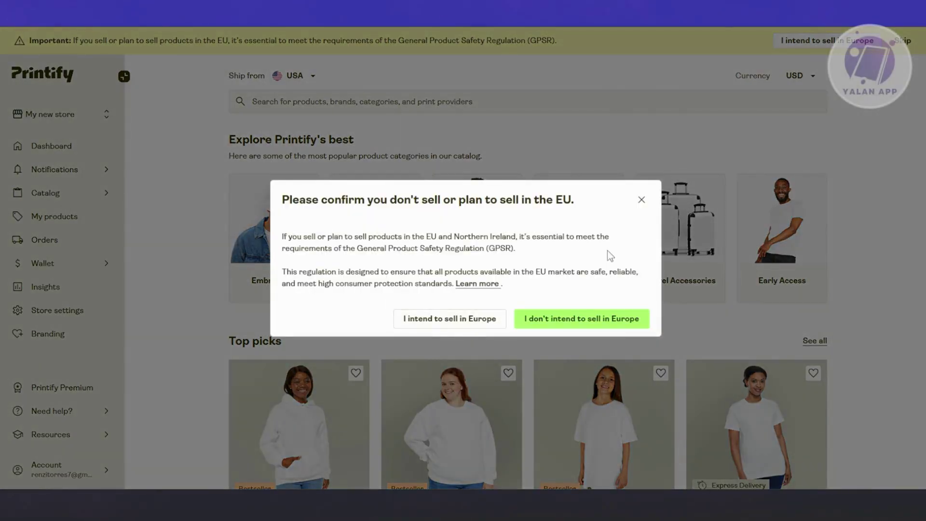
pyautogui.click(640, 200)
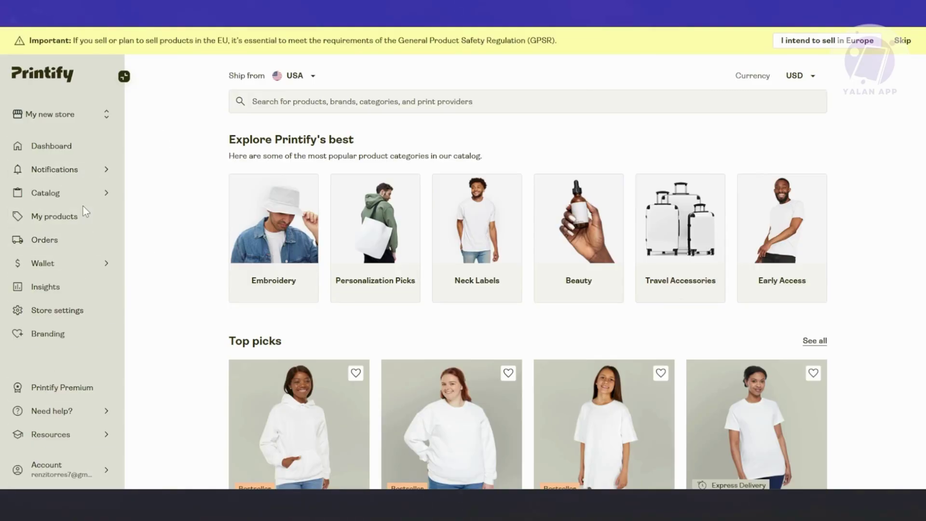
# Go from My products to the product catalog and search it for BASKETBALL.
pyautogui.click(70, 193)
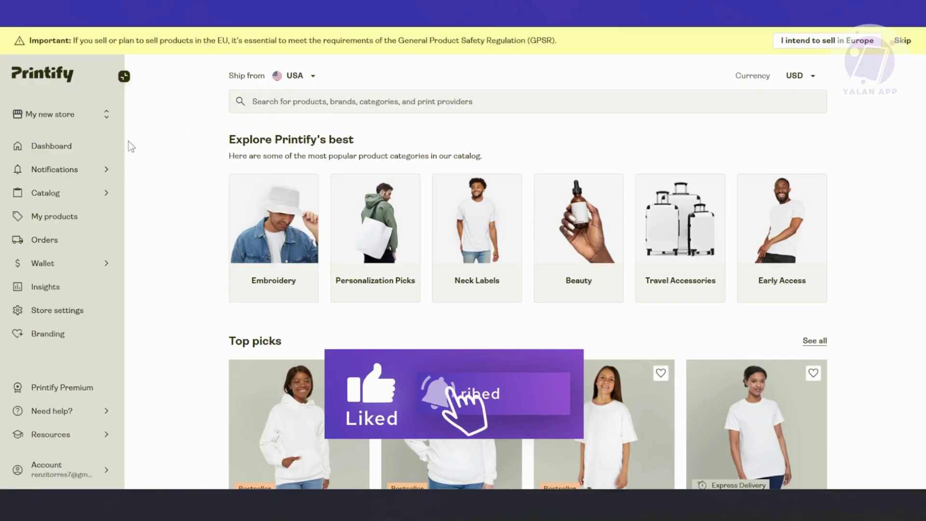
pyautogui.click(58, 221)
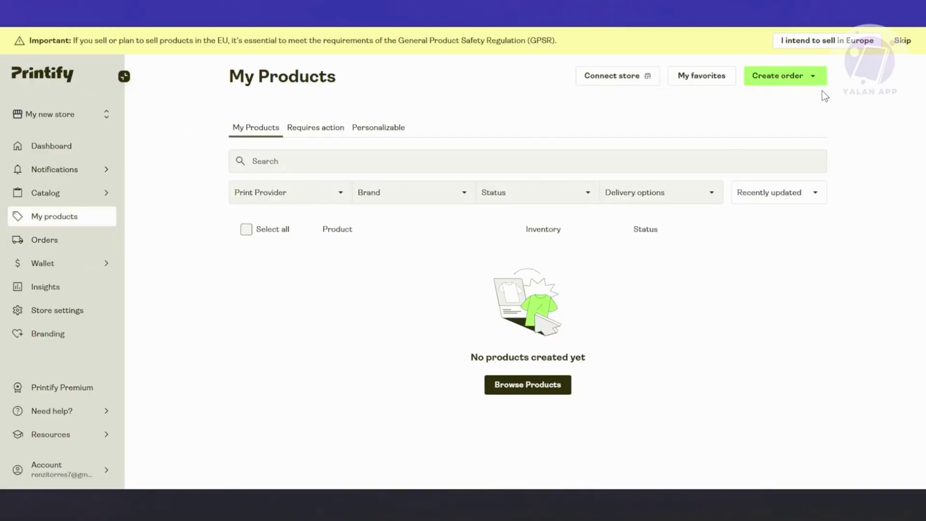
pyautogui.click(544, 388)
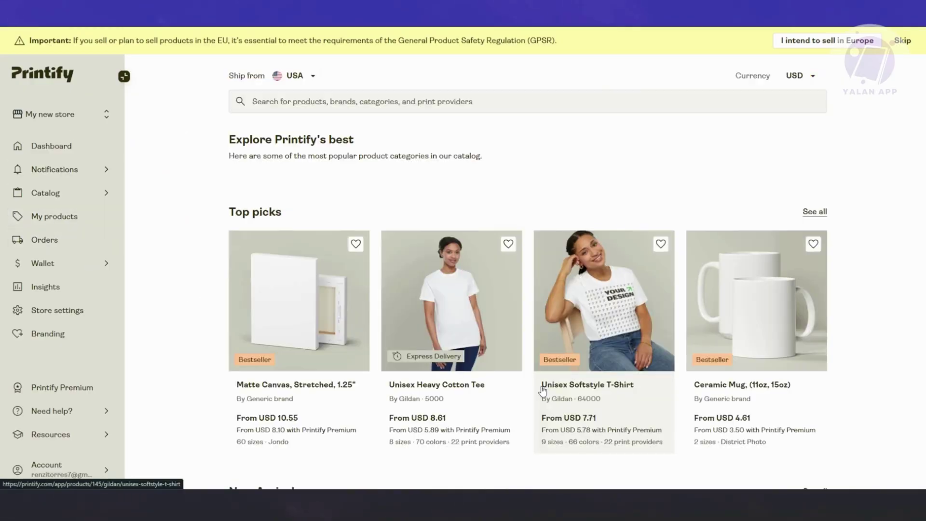
pyautogui.click(376, 110)
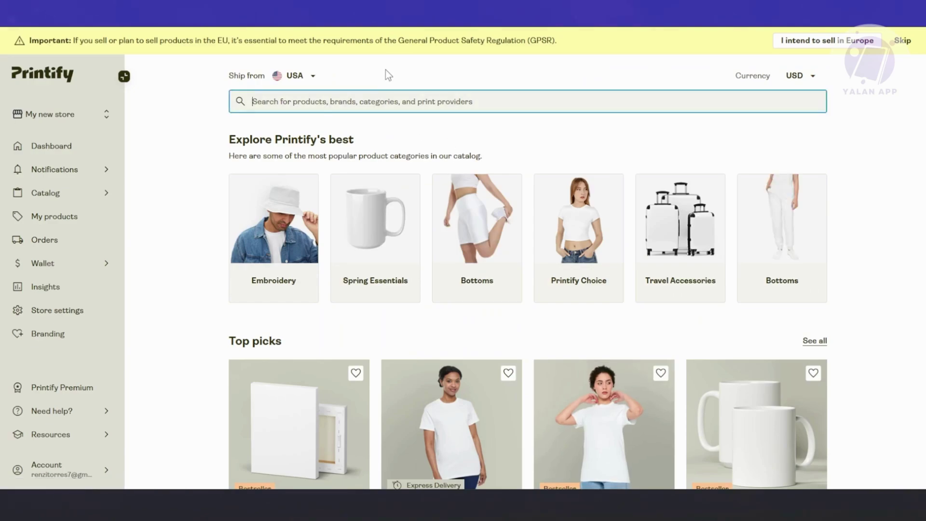
pyautogui.write('BAS')
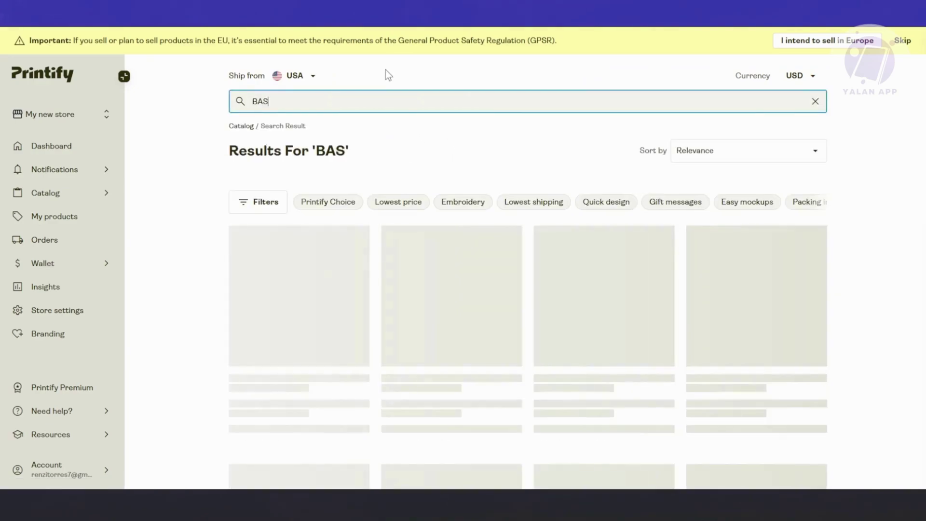
pyautogui.write('KETBALL')
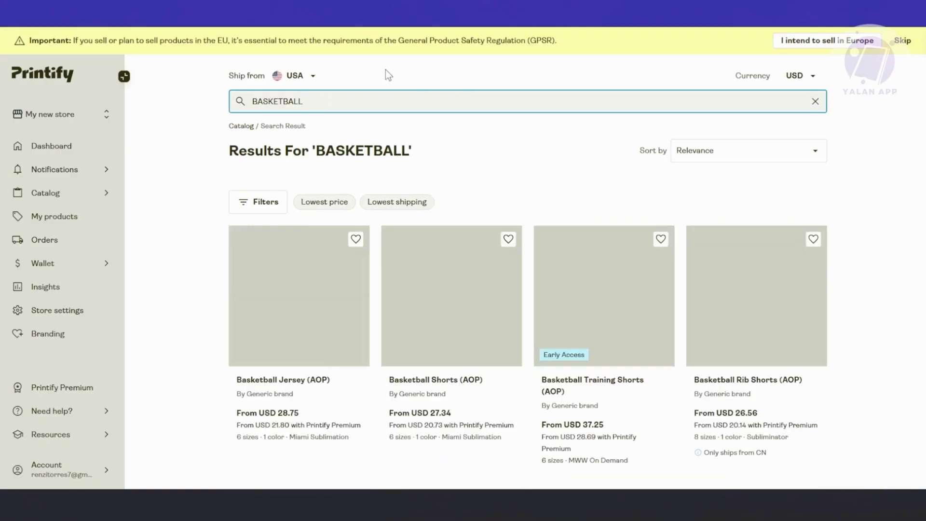
# Look through the basketball products and open the Unisex Basketball Jersey (AOP).
pyautogui.scroll(-2, 482, 169)
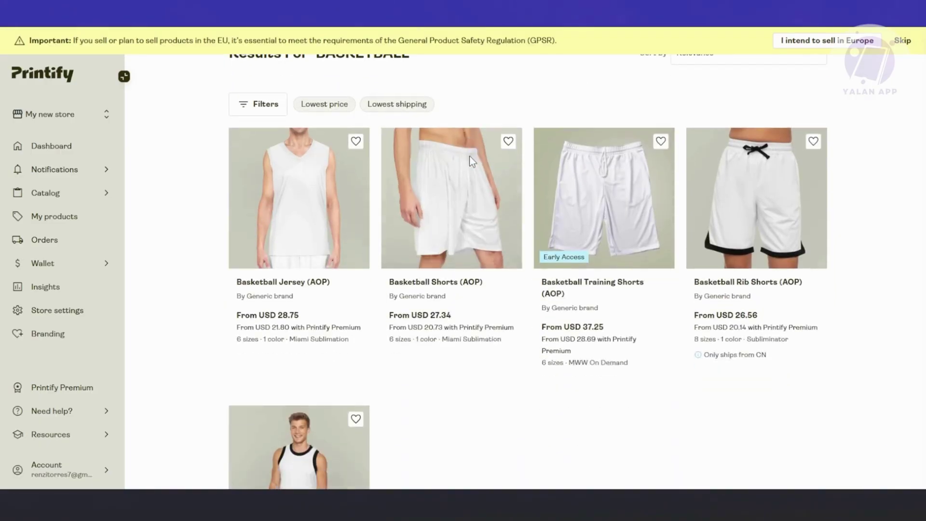
pyautogui.scroll(-1, 306, 171)
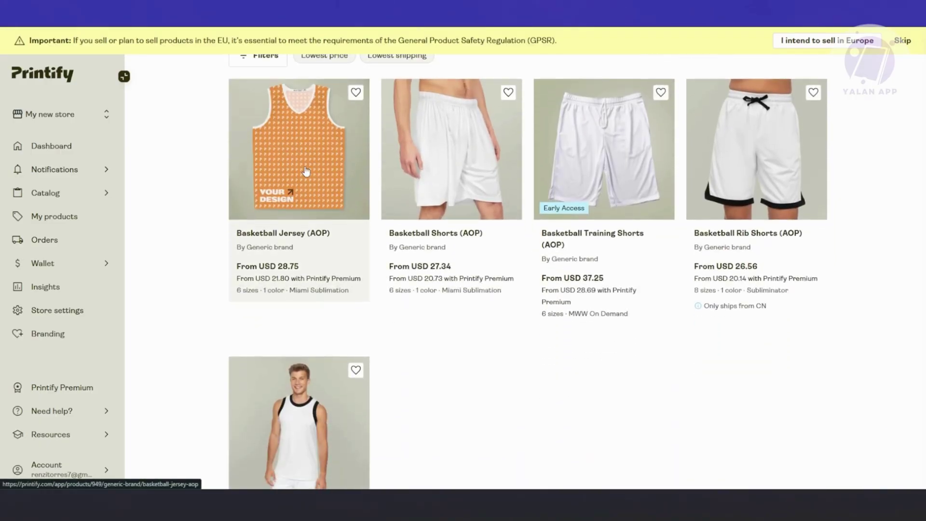
pyautogui.scroll(-3, 306, 171)
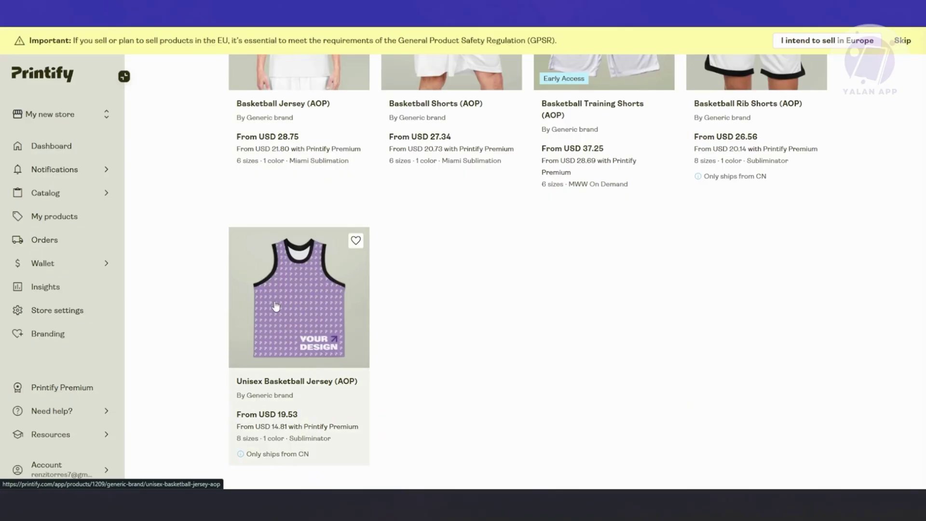
pyautogui.scroll(4, 546, 331)
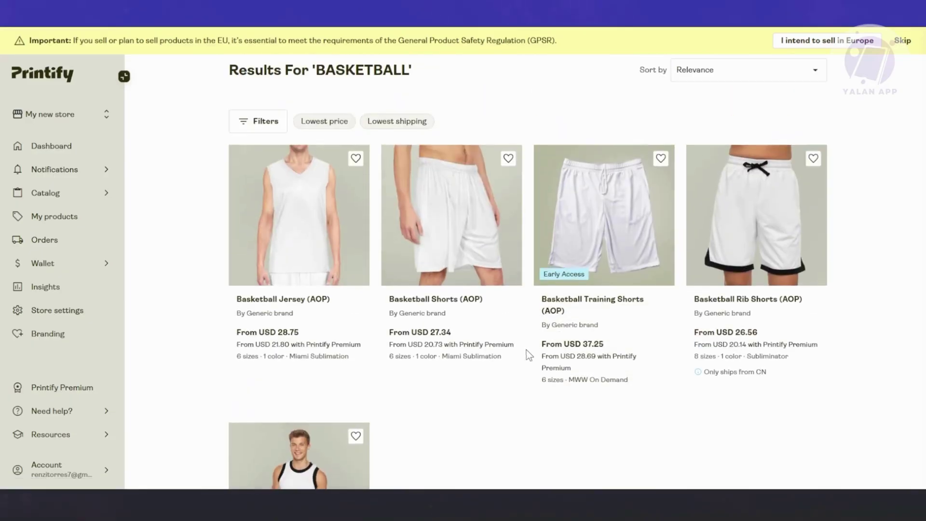
pyautogui.scroll(-4, 320, 193)
pyautogui.click(302, 275)
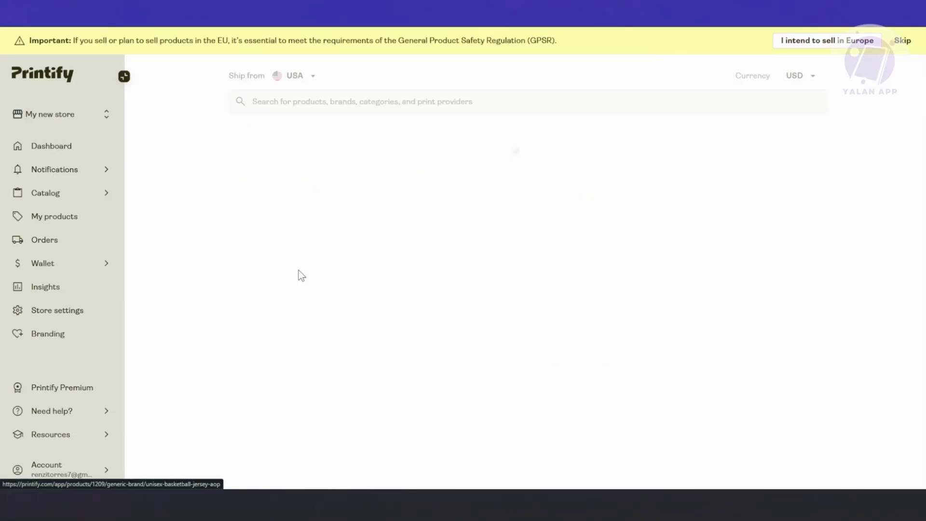
# Examine the jersey's product photos, including the back view, and the Subliminator provider's details.
pyautogui.scroll(-2, 410, 284)
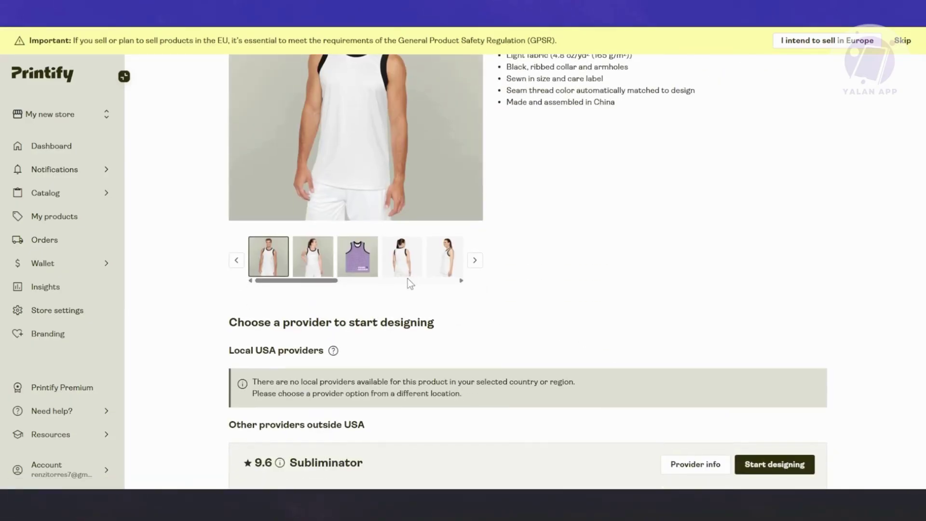
pyautogui.click(326, 261)
pyautogui.scroll(3, 336, 289)
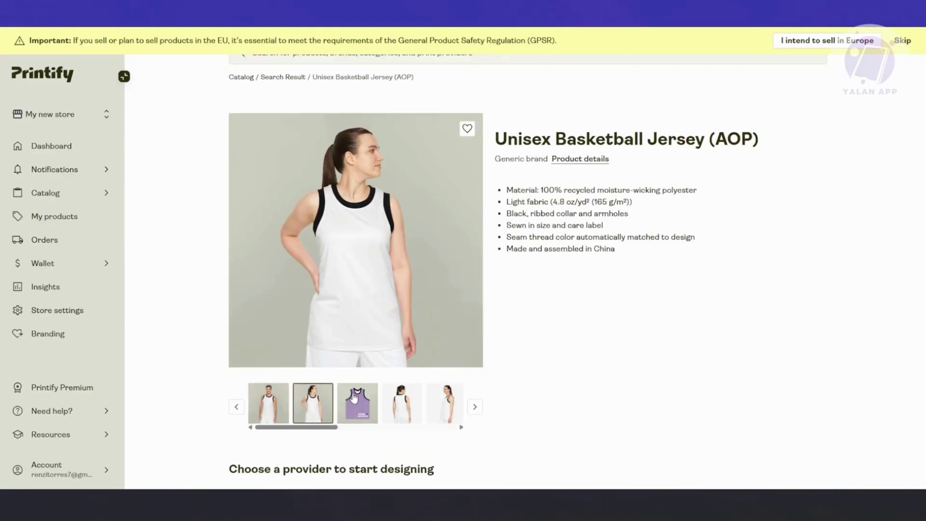
pyautogui.click(357, 403)
pyautogui.click(402, 403)
pyautogui.scroll(-5, 561, 369)
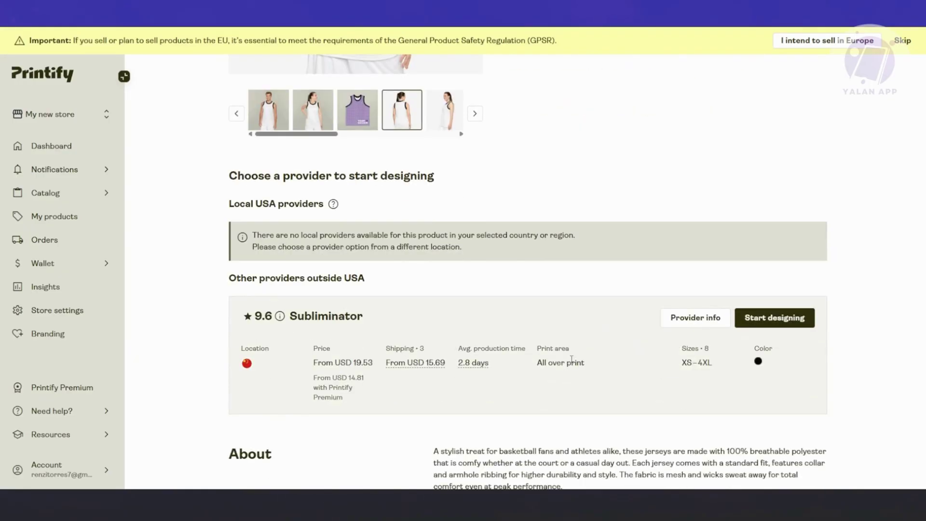
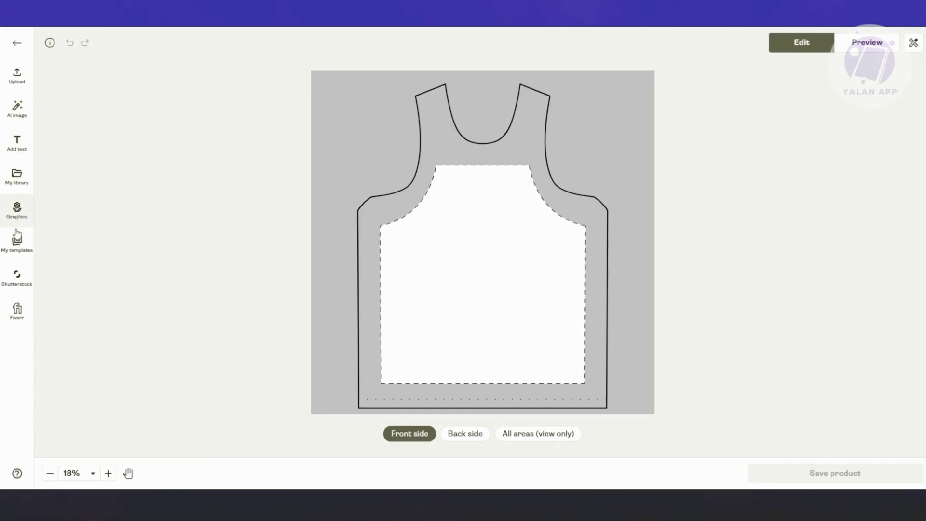
# Expand the Text elements in the graphics library and add the Limited 1972 Edition graphic to the jersey's front side.
pyautogui.click(17, 210)
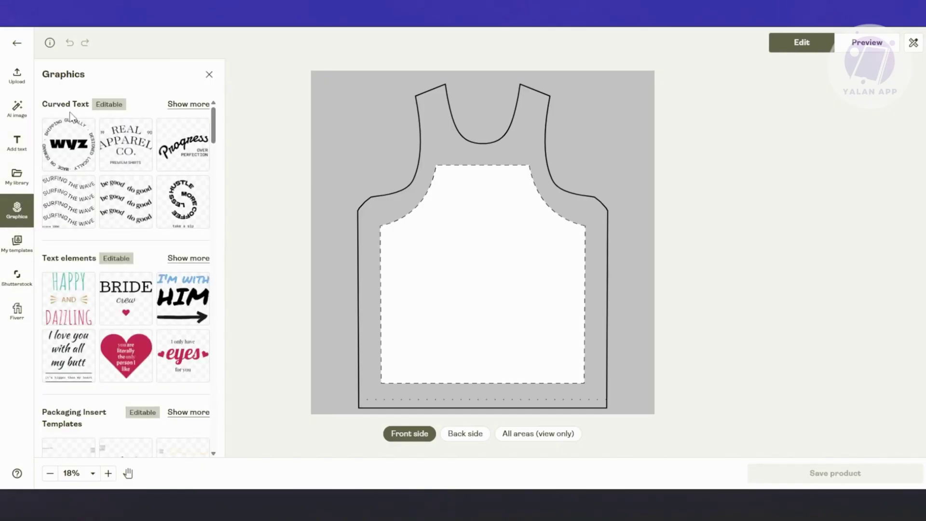
pyautogui.scroll(-6, 127, 167)
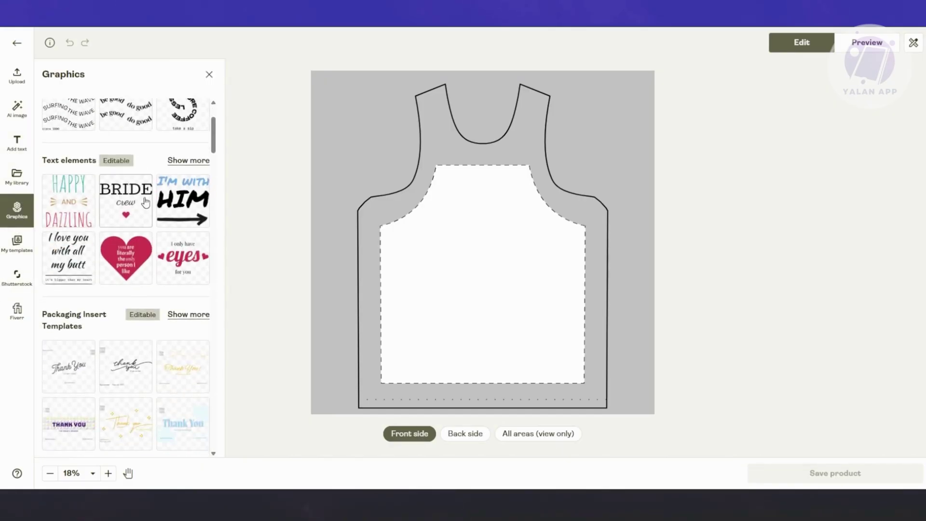
pyautogui.scroll(-7, 139, 237)
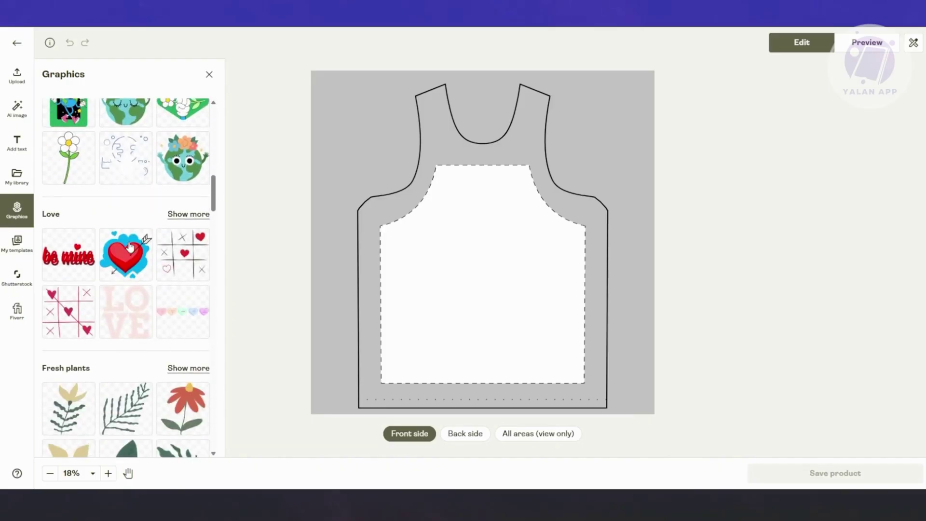
pyautogui.scroll(8, 128, 244)
pyautogui.scroll(4, 129, 244)
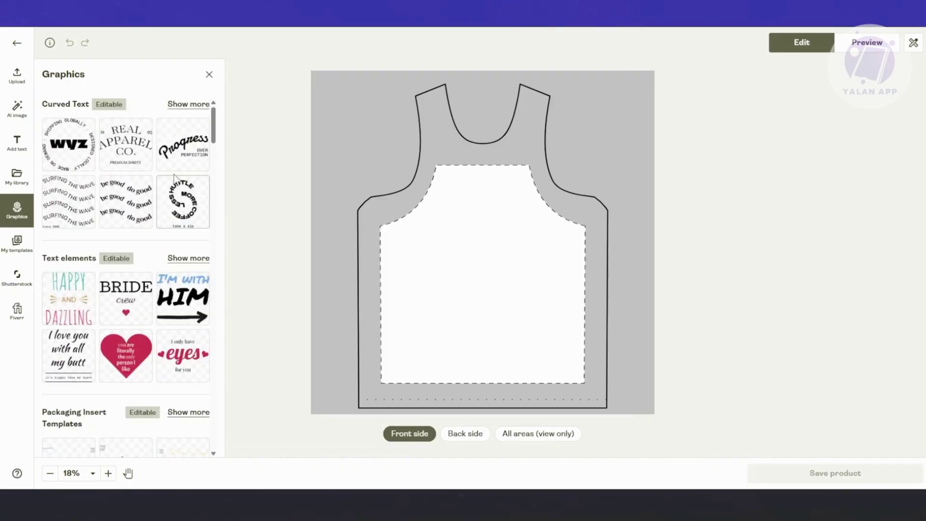
pyautogui.click(170, 263)
pyautogui.scroll(-5, 127, 265)
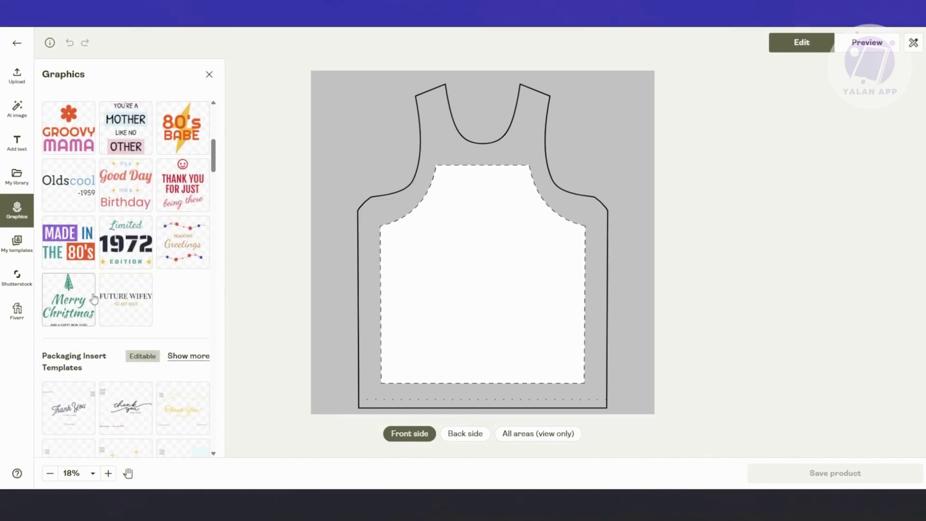
pyautogui.scroll(1, 99, 297)
pyautogui.moveTo(129, 291); pyautogui.dragTo(496, 256)
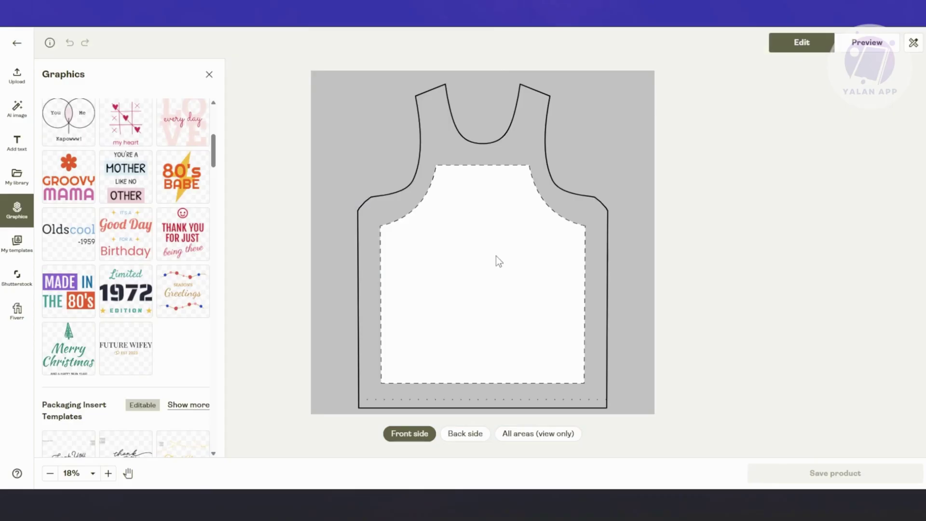
pyautogui.click(126, 289)
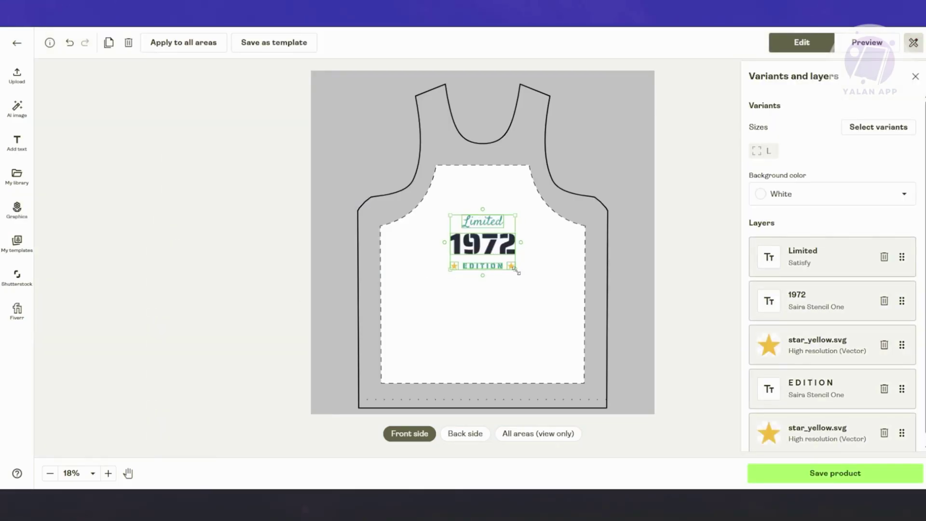
# Enlarge the Limited 1972 Edition graphic across the upper chest area and look at the settings of its Limited text layer.
pyautogui.moveTo(516, 272); pyautogui.dragTo(528, 251)
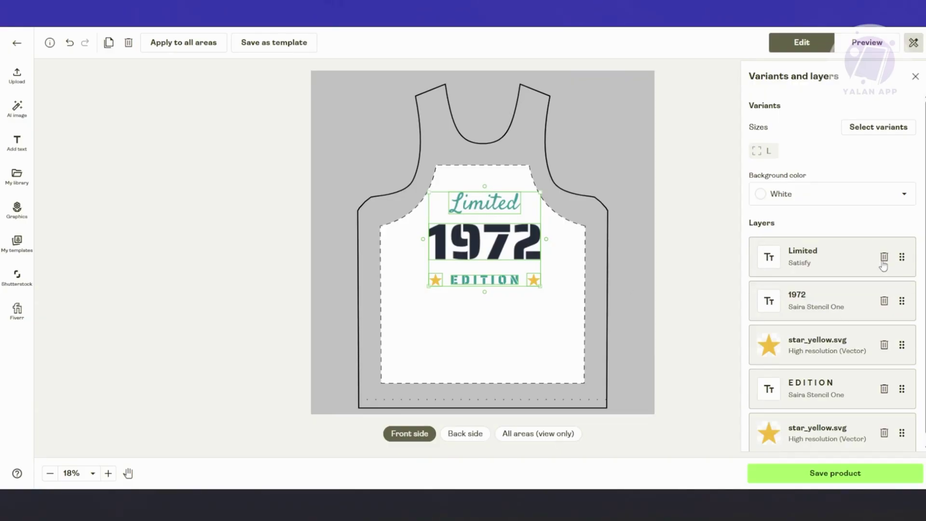
pyautogui.click(768, 261)
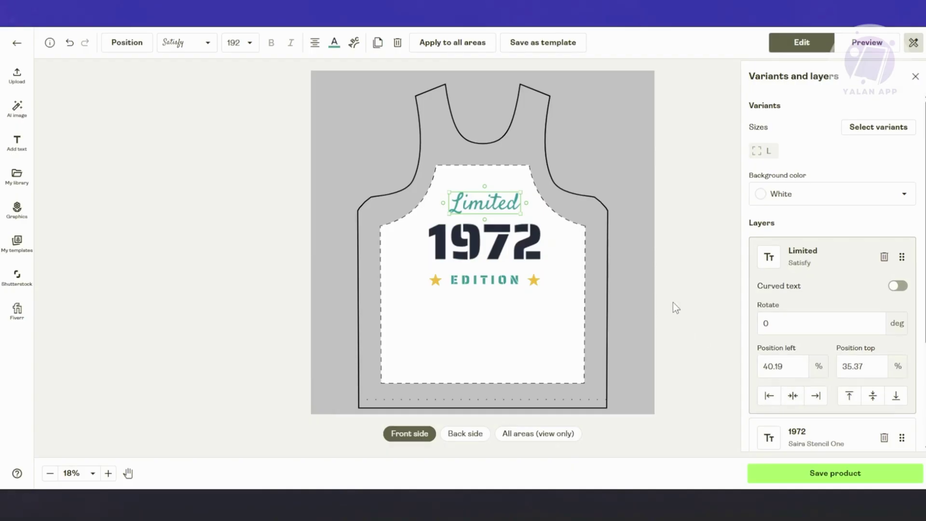
pyautogui.click(678, 287)
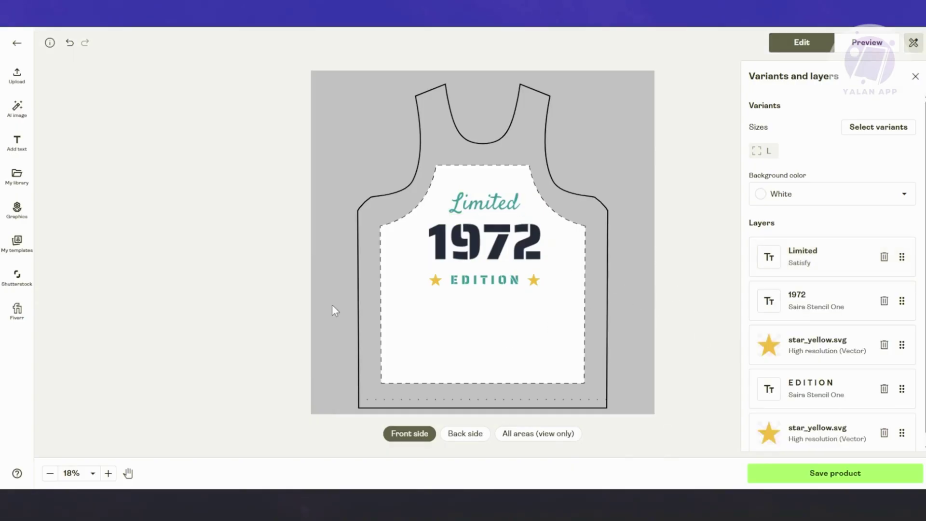
pyautogui.scroll(-1, 826, 345)
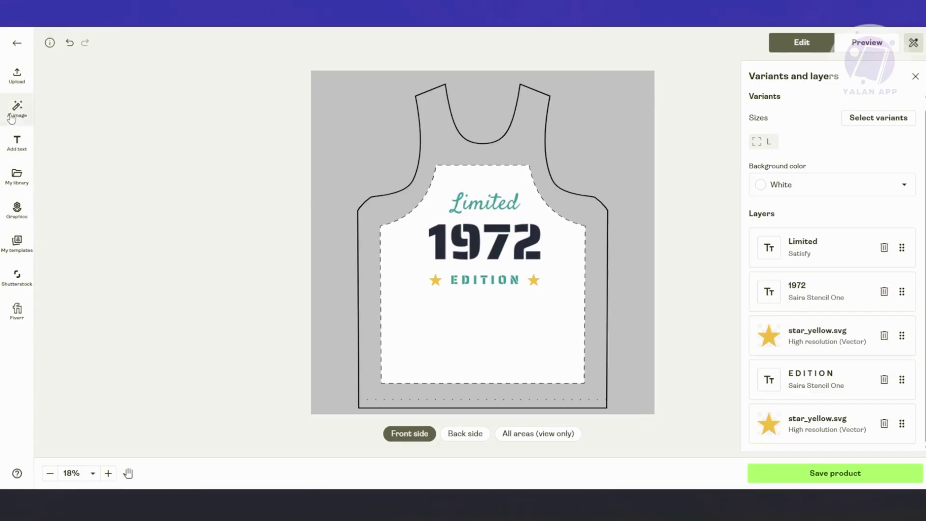
# Upload BoRcelle adventure.png from the device to the jersey's front side and move the badge down toward the hem.
pyautogui.click(17, 75)
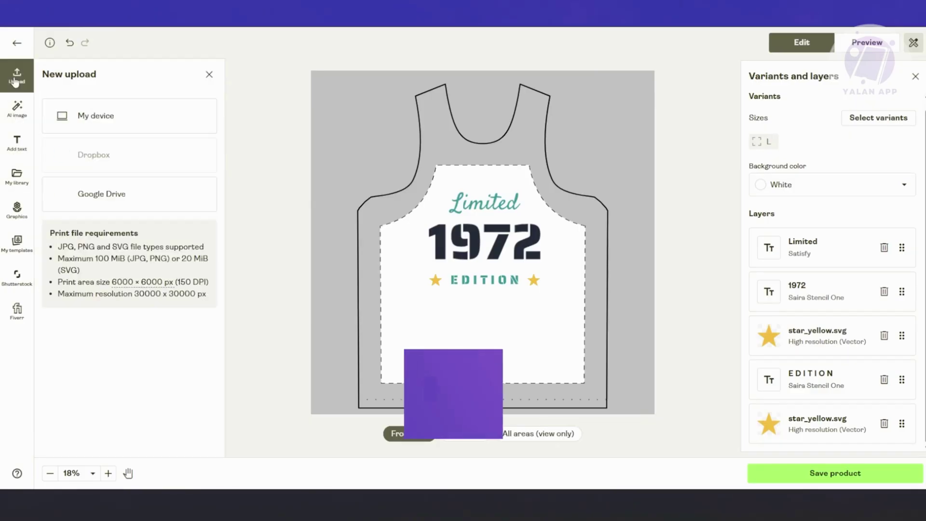
pyautogui.click(122, 119)
pyautogui.click(395, 115)
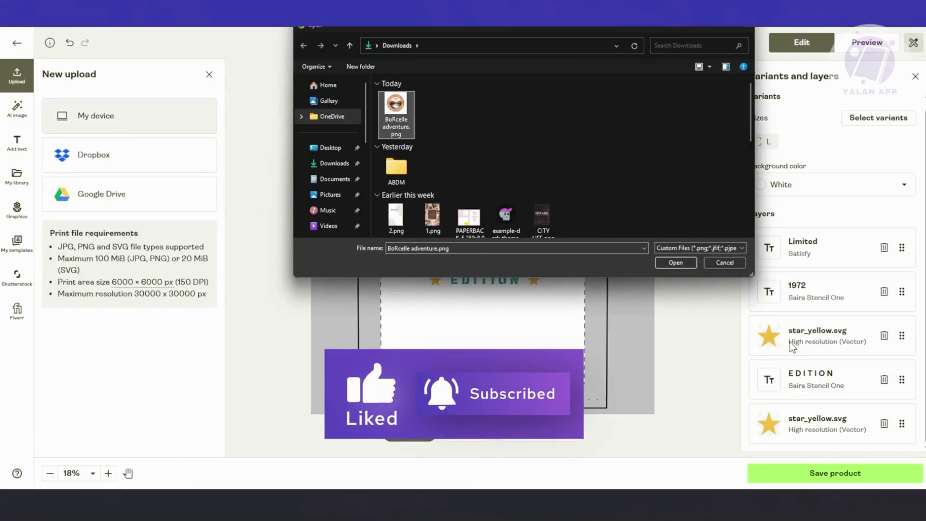
pyautogui.click(676, 263)
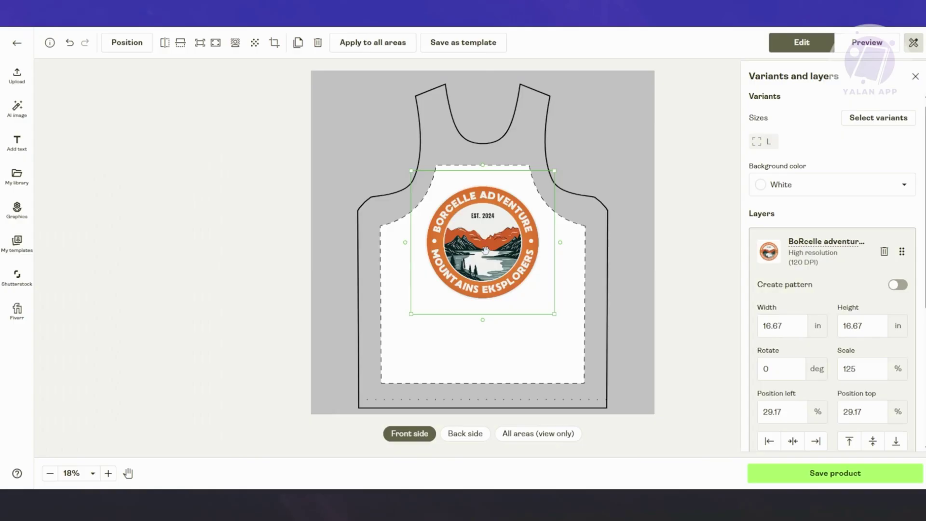
pyautogui.moveTo(486, 250); pyautogui.dragTo(488, 313)
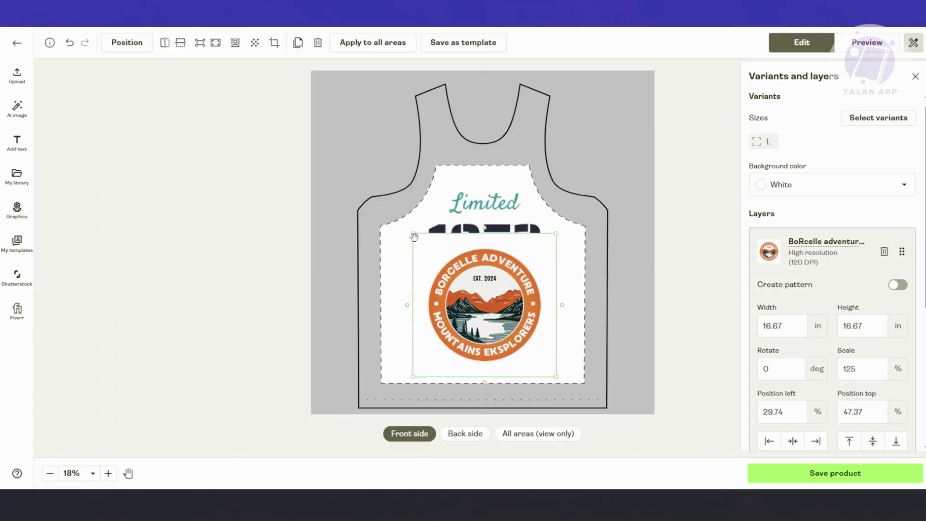
# Try Light grey and Dark red as the jersey's background color, settling on Dark green.
pyautogui.click(859, 190)
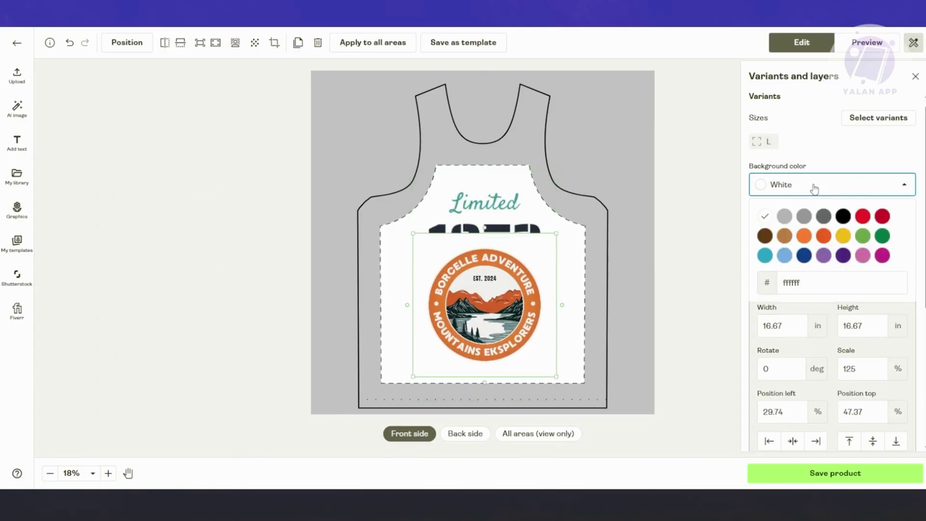
pyautogui.click(786, 217)
pyautogui.click(833, 190)
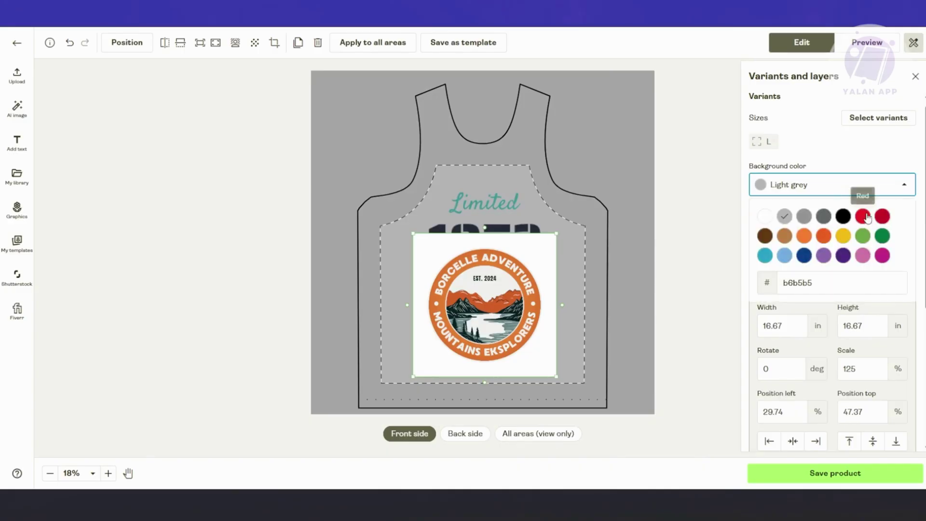
pyautogui.click(883, 217)
pyautogui.click(869, 188)
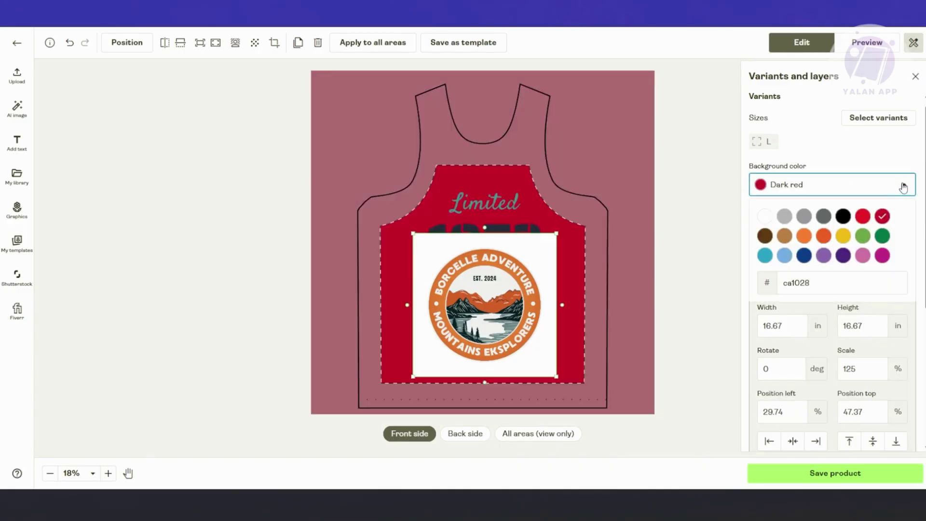
pyautogui.click(882, 236)
# Shrink the badge to about 8.91 inches wide and centre it beneath the EDITION text.
pyautogui.moveTo(413, 233); pyautogui.dragTo(480, 300)
pyautogui.moveTo(516, 338)
pyautogui.mouseDown()
pyautogui.moveTo(487, 339)
pyautogui.moveTo(503, 333)
pyautogui.mouseUp()
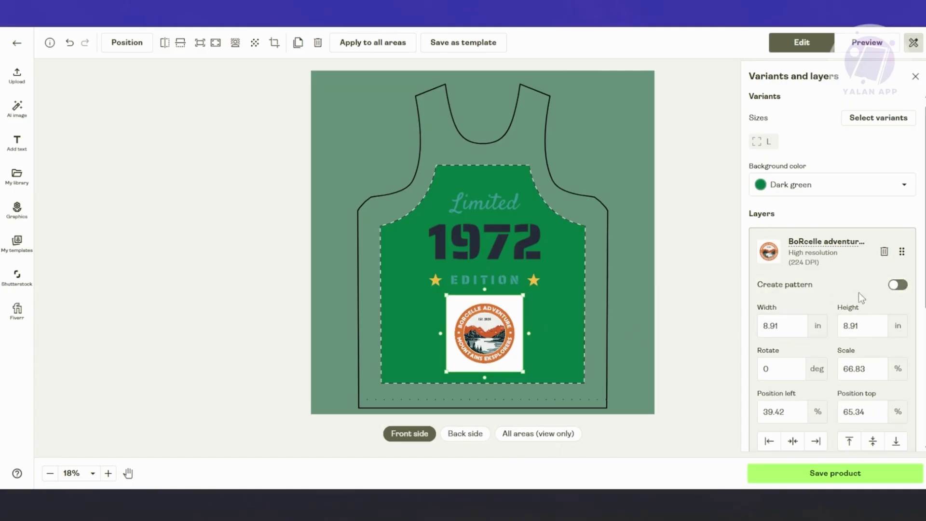
# Try repeating the badge as a pattern across the front side.
pyautogui.click(900, 286)
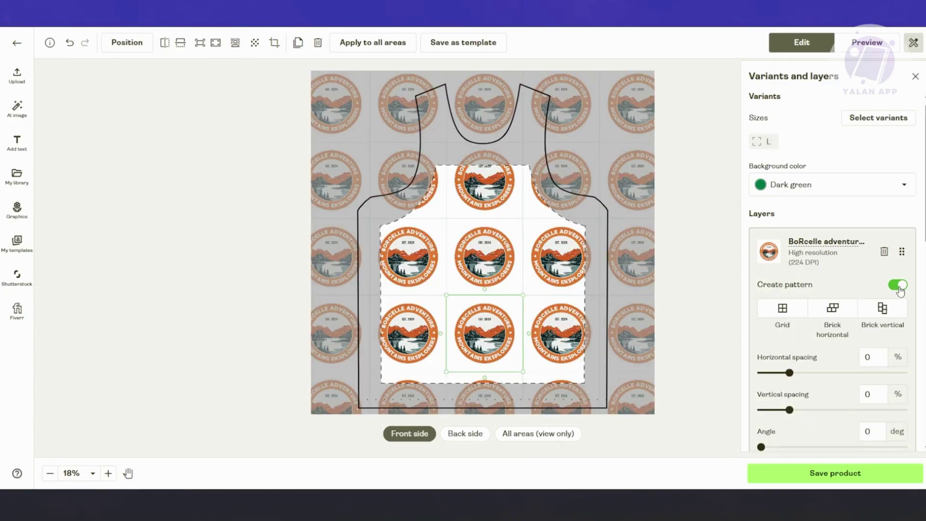
pyautogui.click(898, 286)
pyautogui.click(898, 285)
pyautogui.click(898, 285)
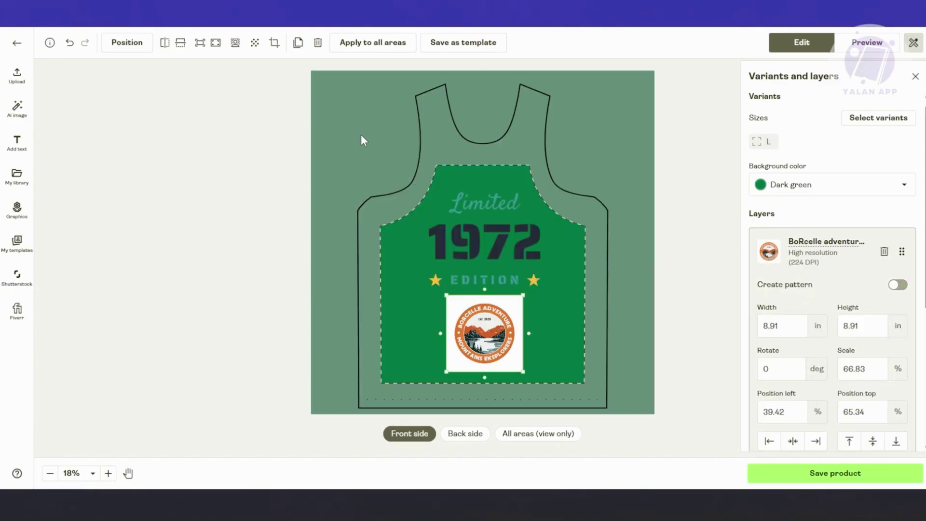
# Examine the badge layer's size and position settings and the color and size options available for the product variants.
pyautogui.scroll(-5, 887, 196)
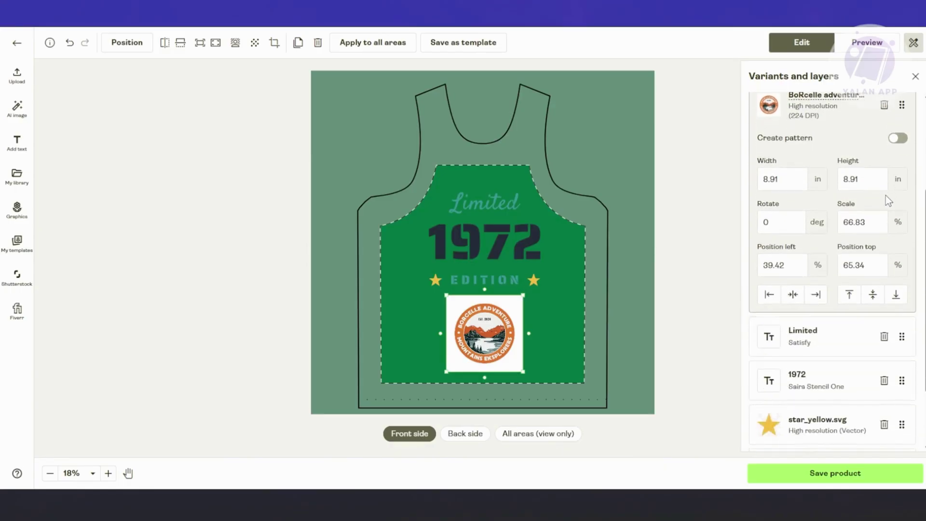
pyautogui.scroll(2, 817, 347)
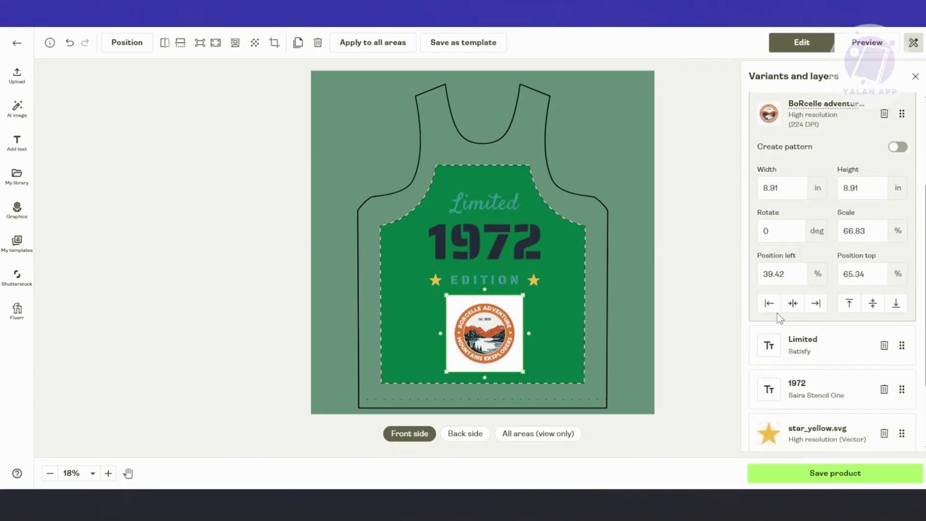
pyautogui.scroll(1, 777, 314)
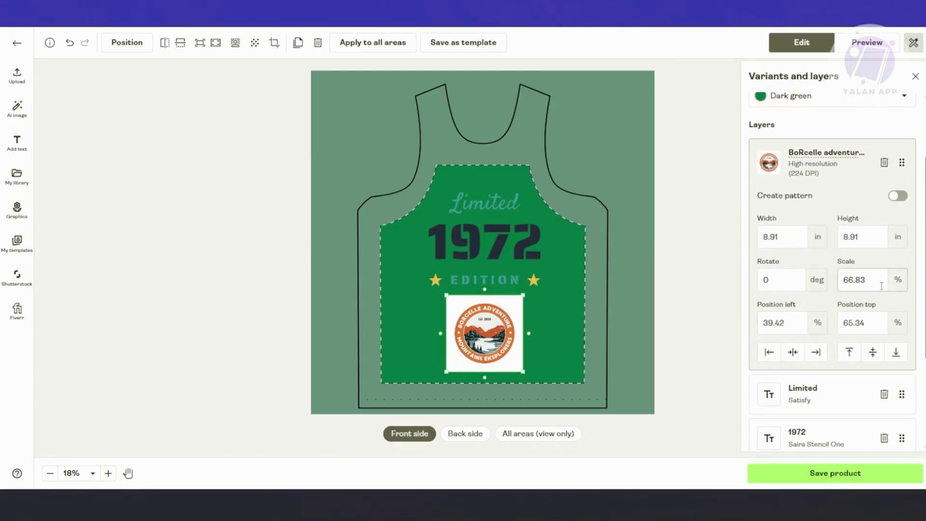
pyautogui.scroll(2, 835, 326)
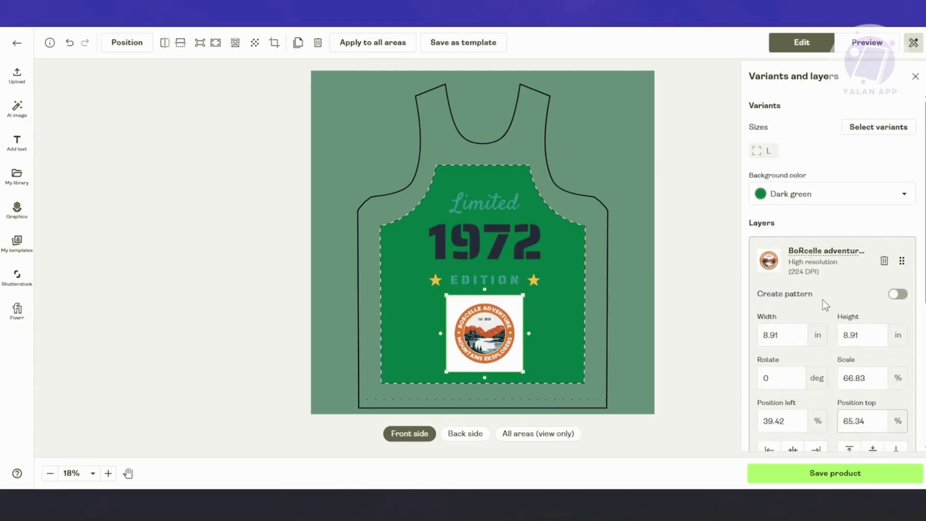
pyautogui.click(894, 129)
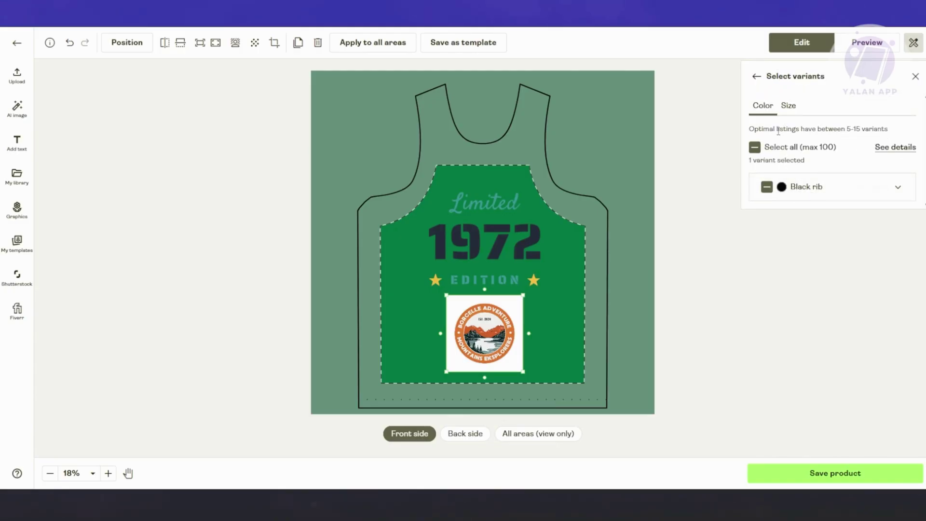
pyautogui.click(784, 106)
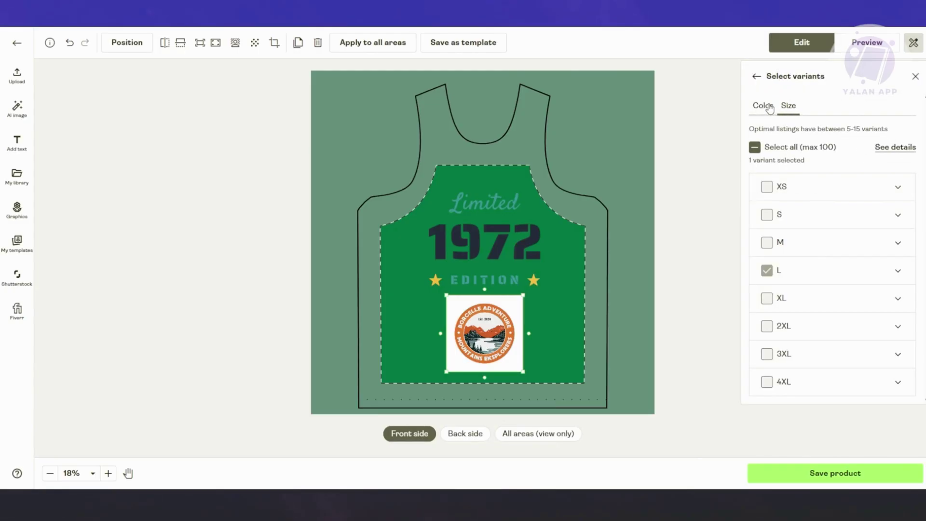
pyautogui.click(768, 109)
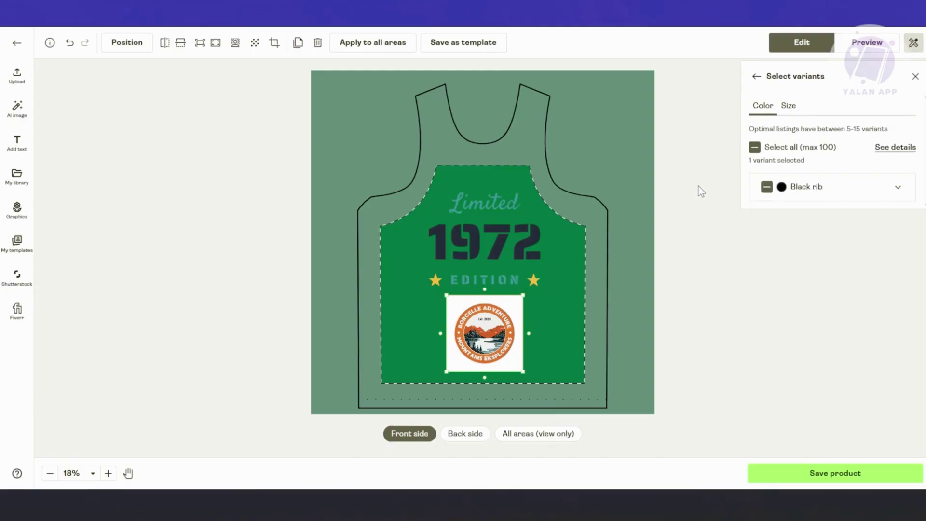
pyautogui.click(701, 226)
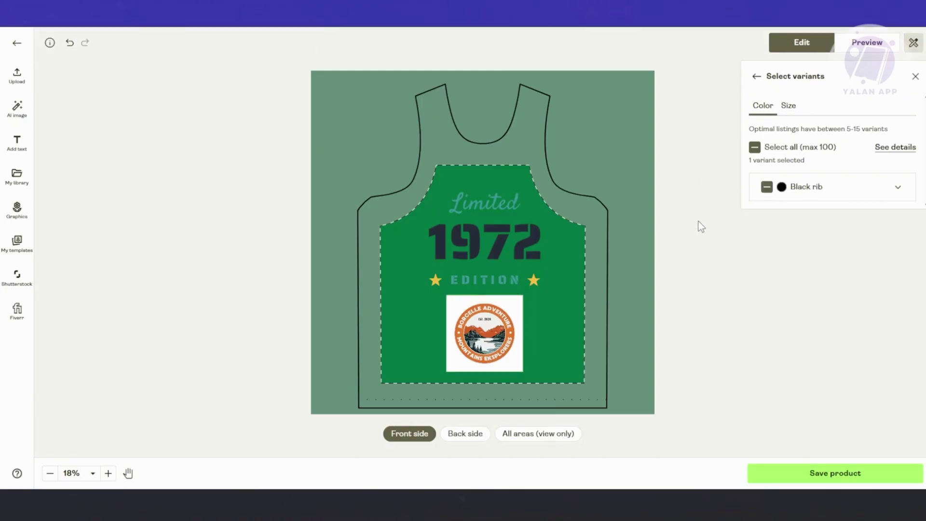
# Add the Real Apparel Co. curved text design to the jersey's back side and move it up slightly.
pyautogui.click(484, 437)
pyautogui.click(418, 442)
pyautogui.click(464, 435)
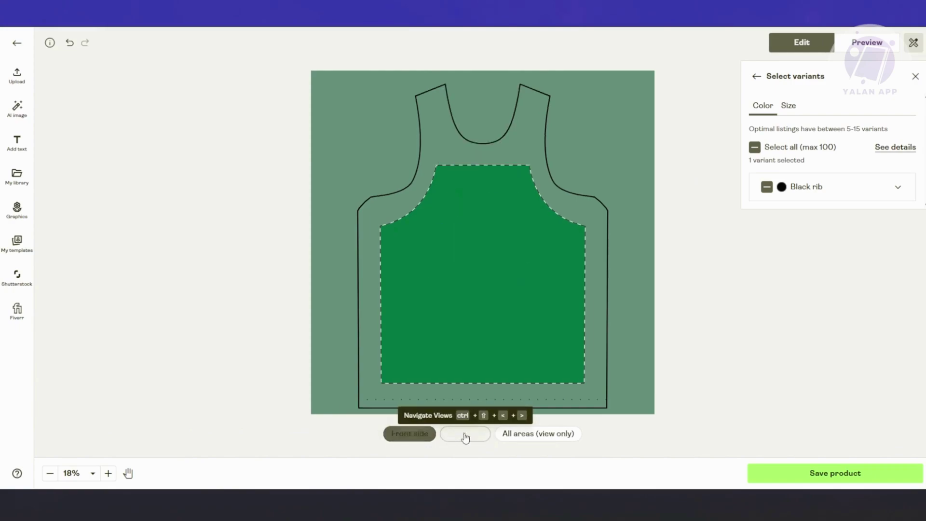
pyautogui.click(17, 140)
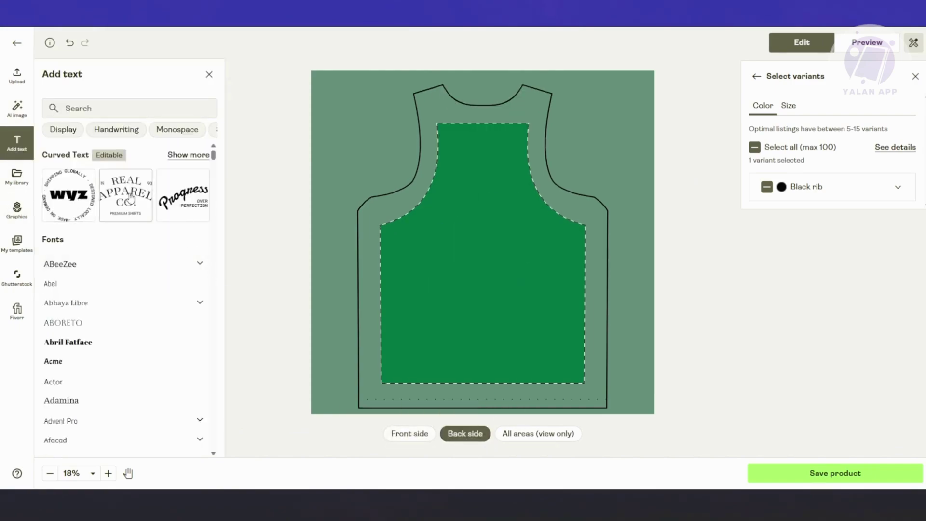
pyautogui.moveTo(127, 196); pyautogui.dragTo(493, 236)
pyautogui.click(117, 196)
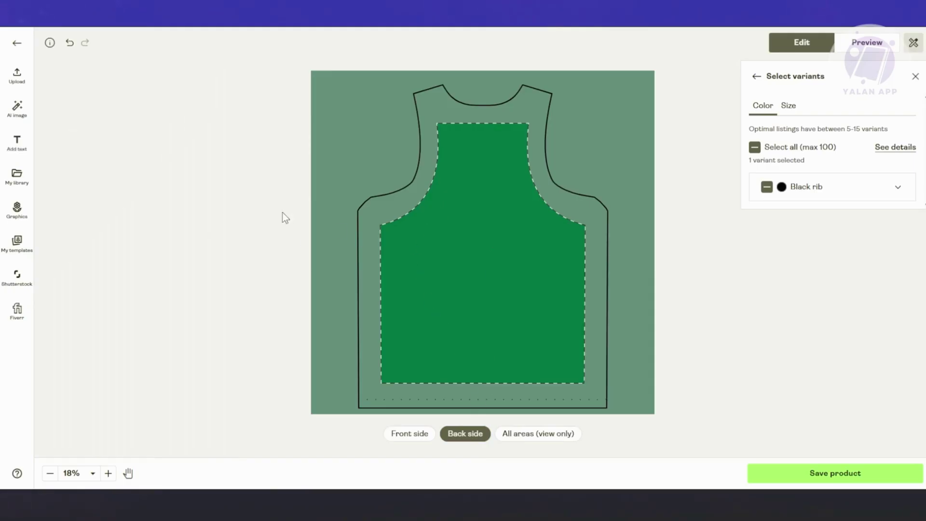
pyautogui.moveTo(485, 243); pyautogui.dragTo(484, 214)
pyautogui.click(690, 393)
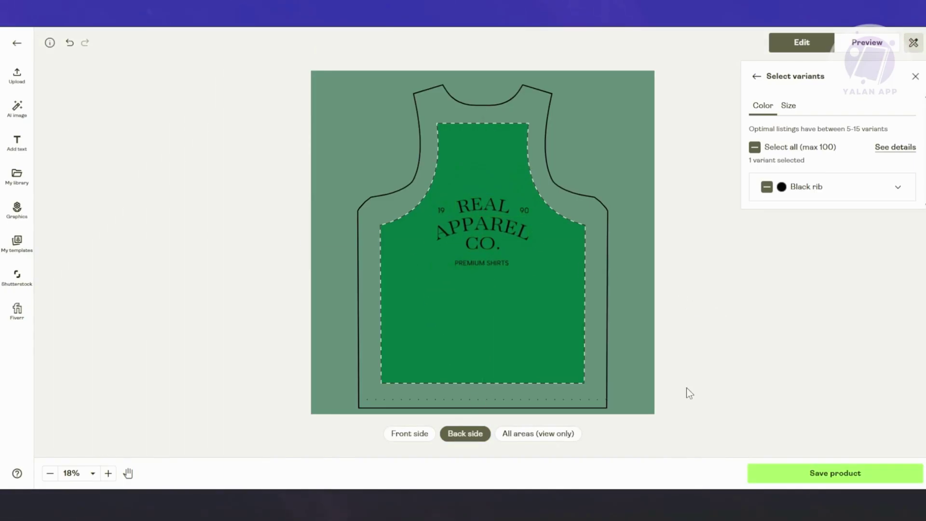
# View the front and back designs side by side, returning to the front side and closing the variant selection.
pyautogui.click(526, 437)
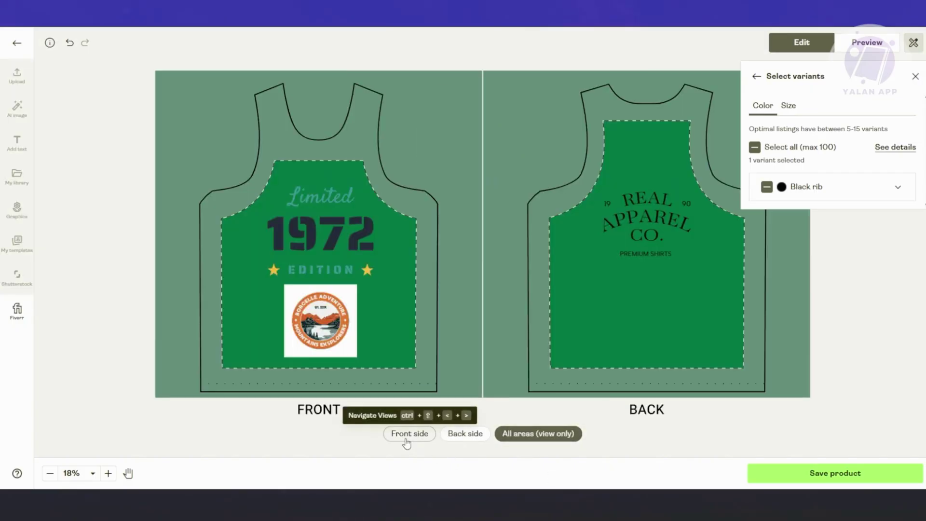
pyautogui.click(407, 437)
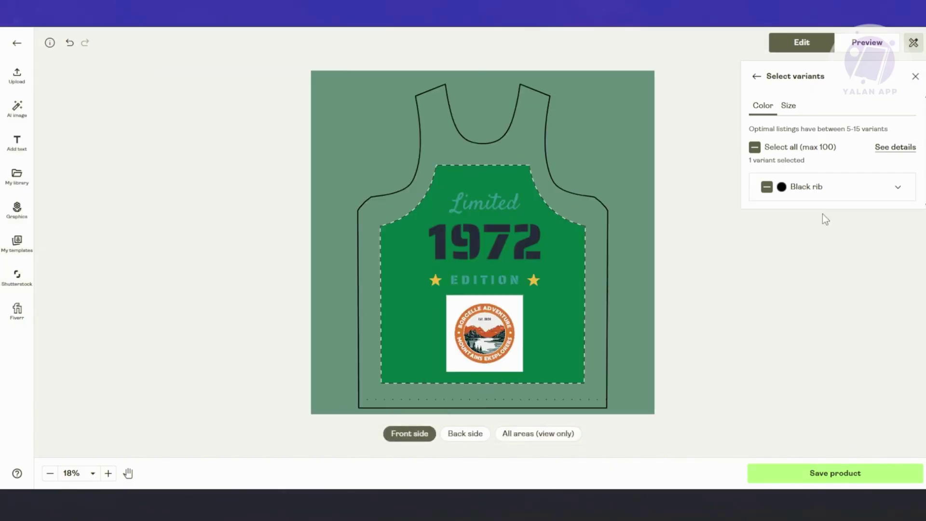
pyautogui.click(915, 79)
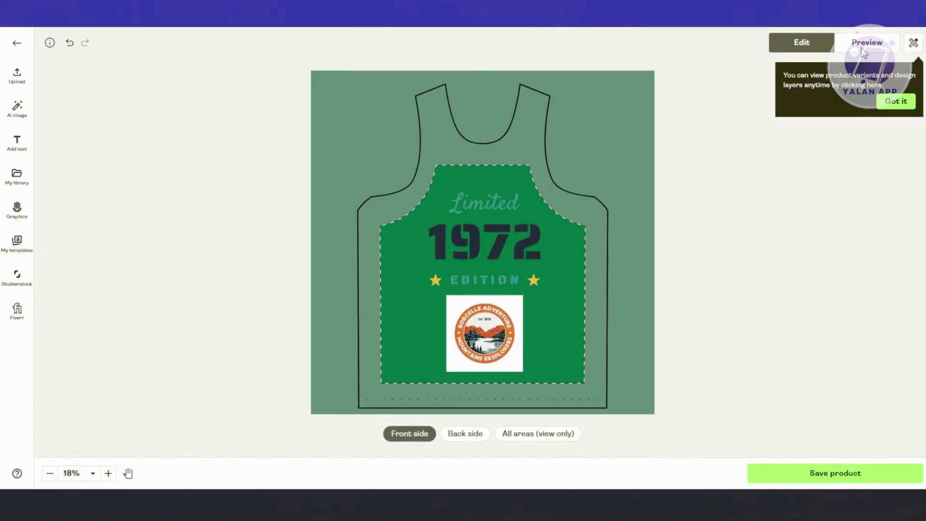
# Preview the jersey on the Person 1 Front and Person 1 Left mockups, ending on Person 2 Front.
pyautogui.click(861, 47)
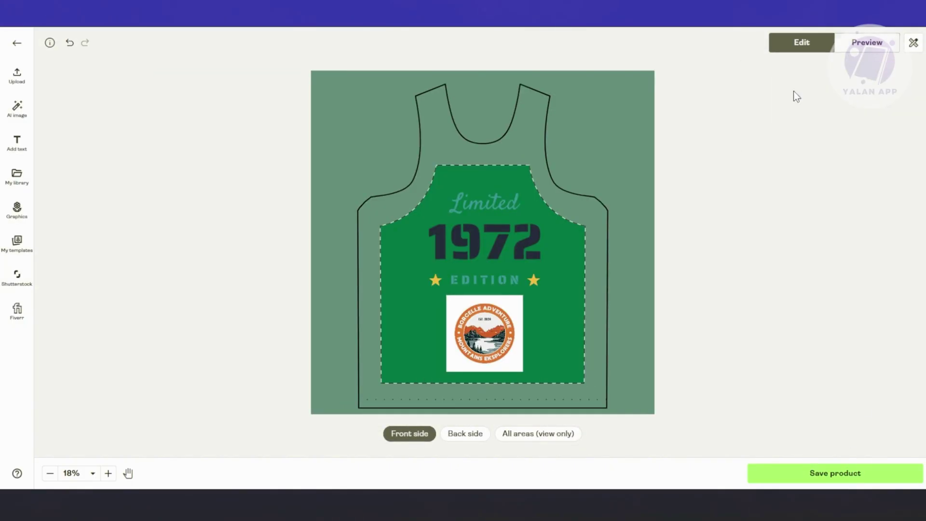
pyautogui.click(885, 42)
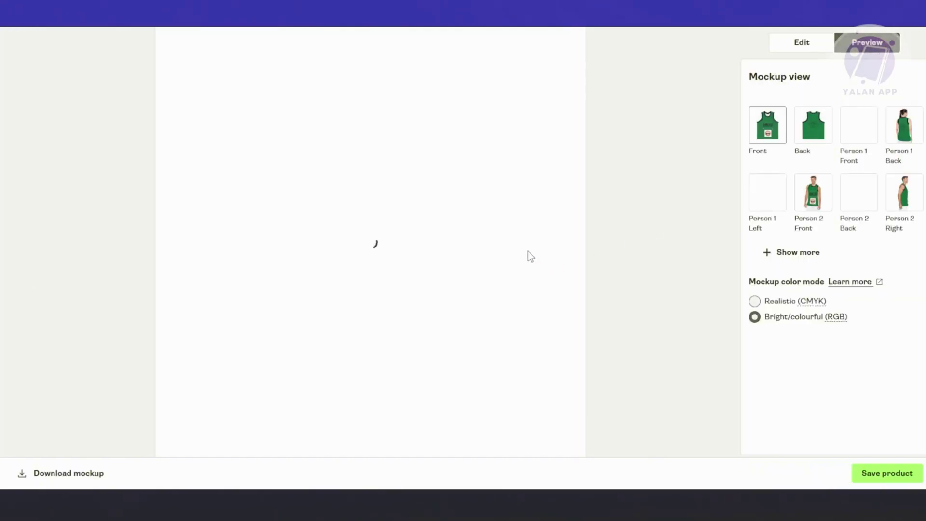
pyautogui.click(859, 133)
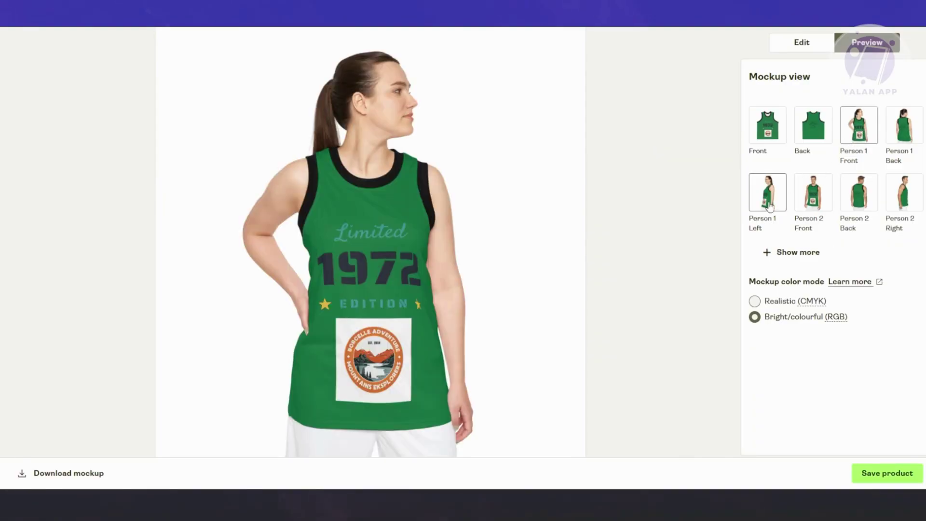
pyautogui.click(771, 206)
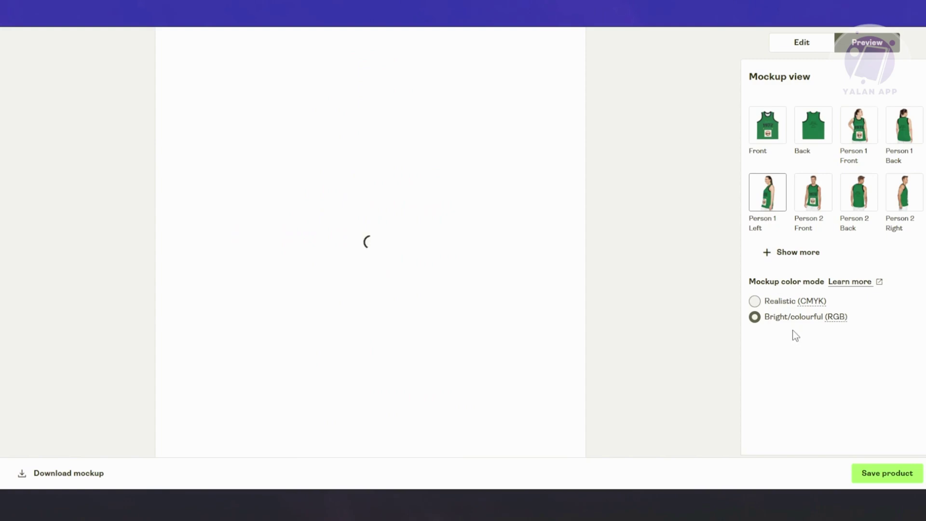
pyautogui.click(823, 200)
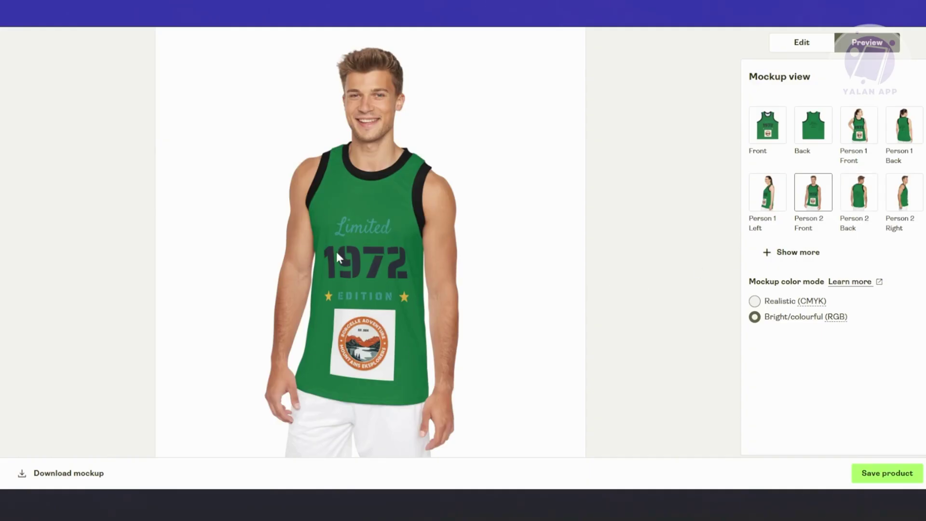
# Download the Person 2 Front mockup and check the downloaded image from the Downloads folder.
pyautogui.click(69, 476)
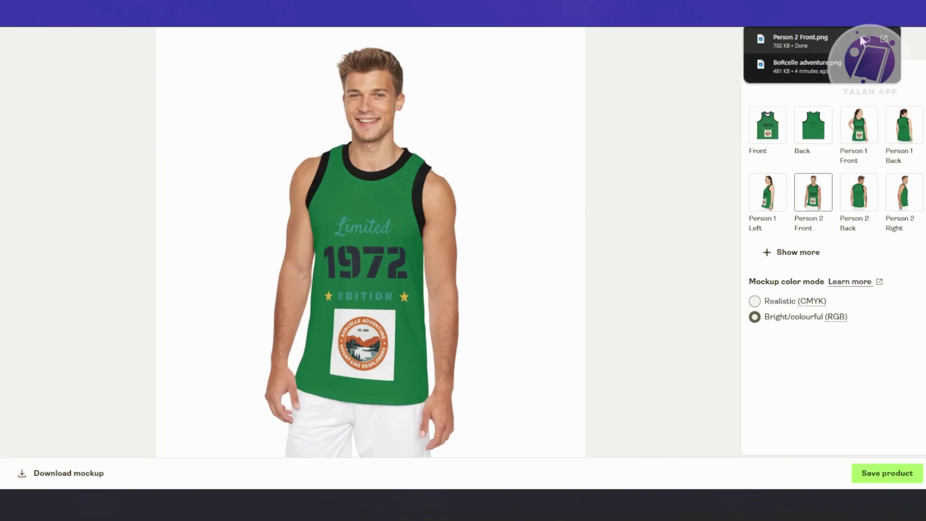
pyautogui.click(865, 36)
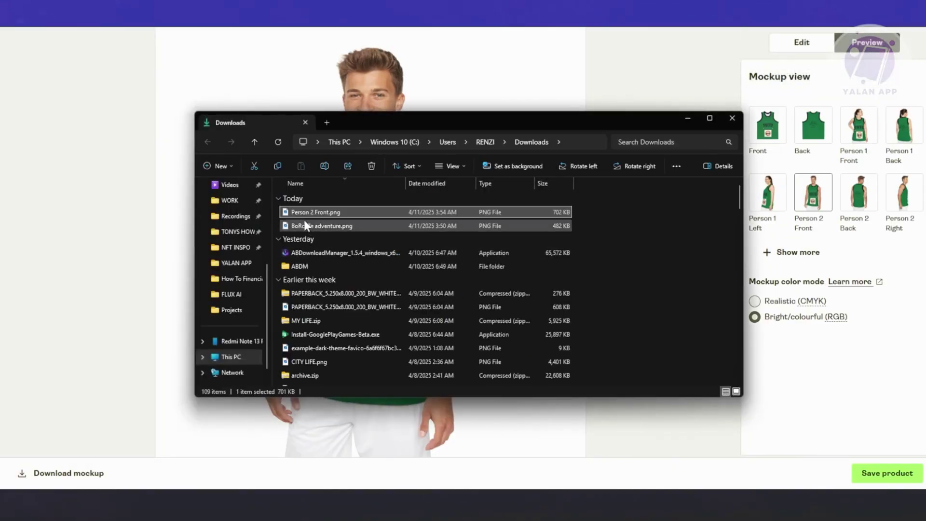
pyautogui.doubleClick(297, 213)
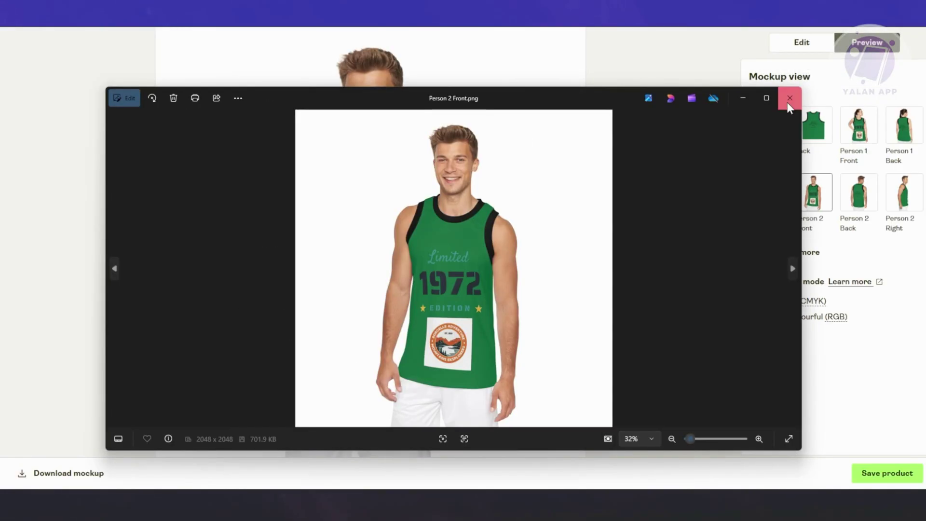
pyautogui.click(790, 99)
pyautogui.click(689, 120)
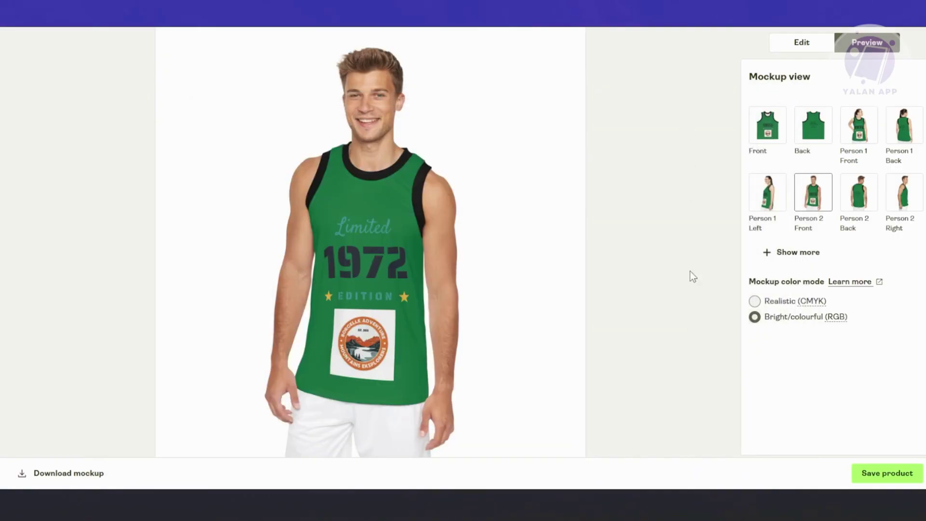
# Save the jersey as a product.
pyautogui.click(891, 473)
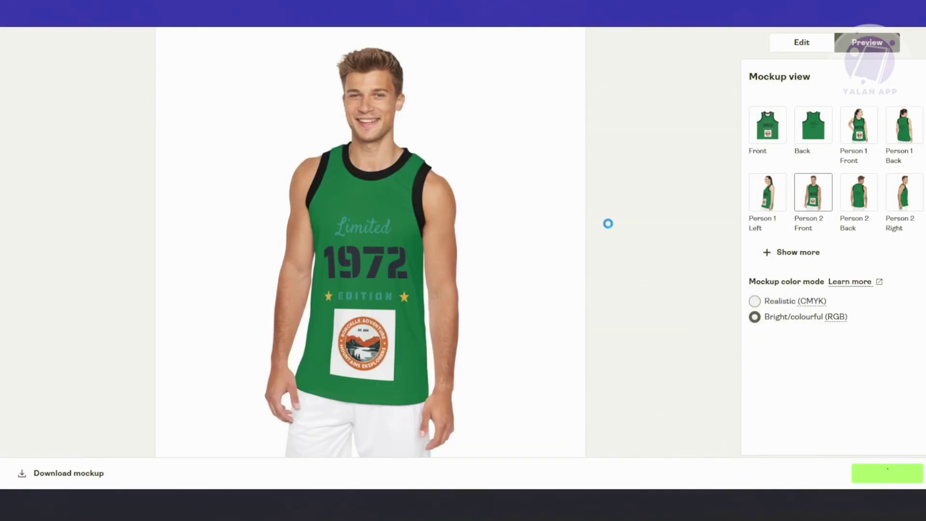